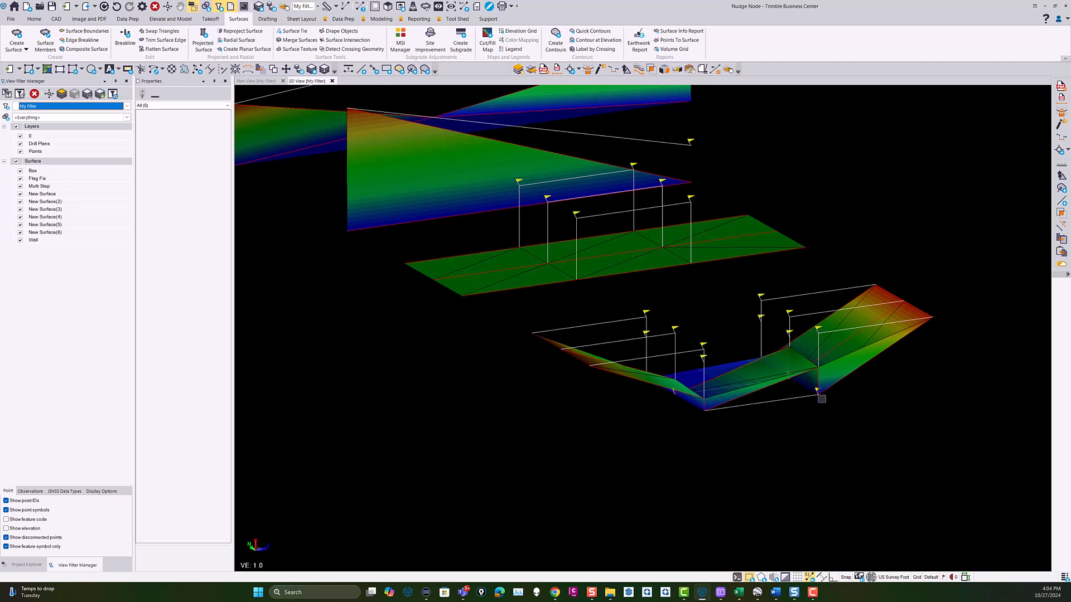
Step: Examine the flagged vertical segments on the channel-shaped, flat and wall surfaces in the 3D view
scroll(746, 344, down, 5)
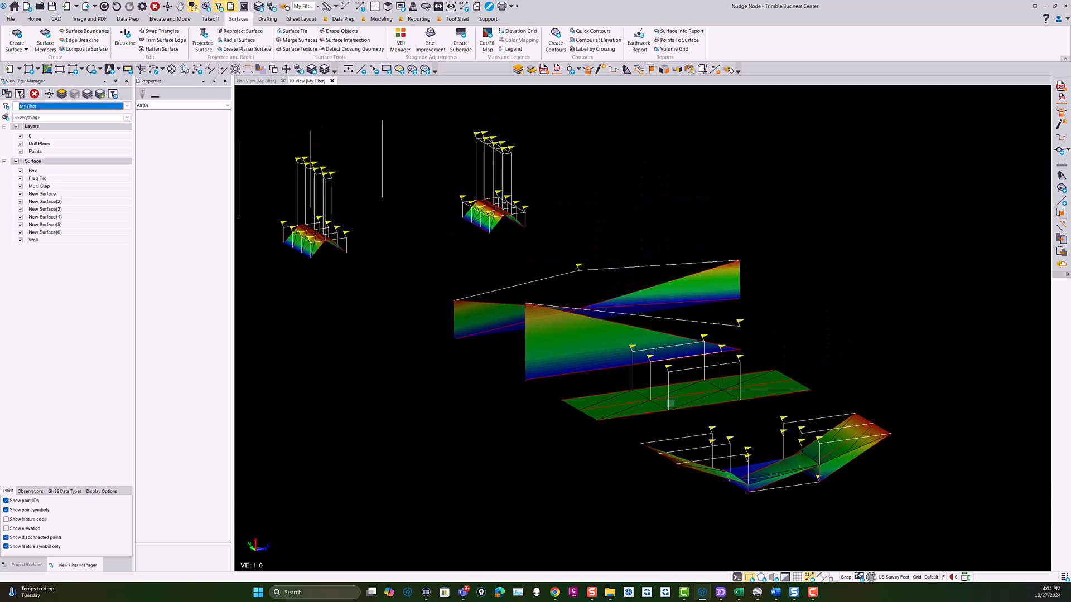
scroll(666, 408, up, 8)
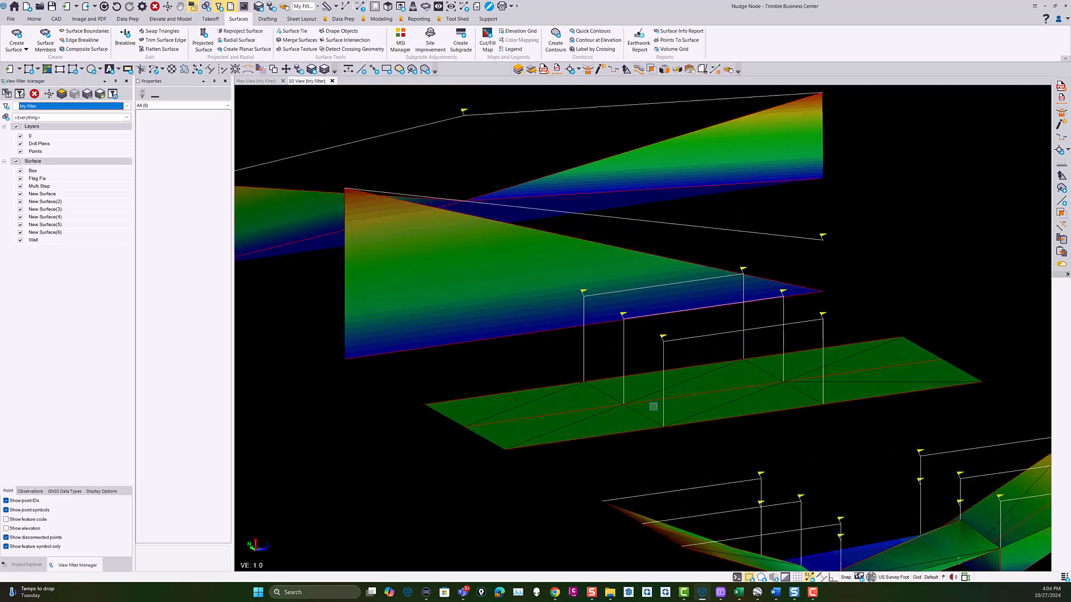
scroll(666, 345, down, 3)
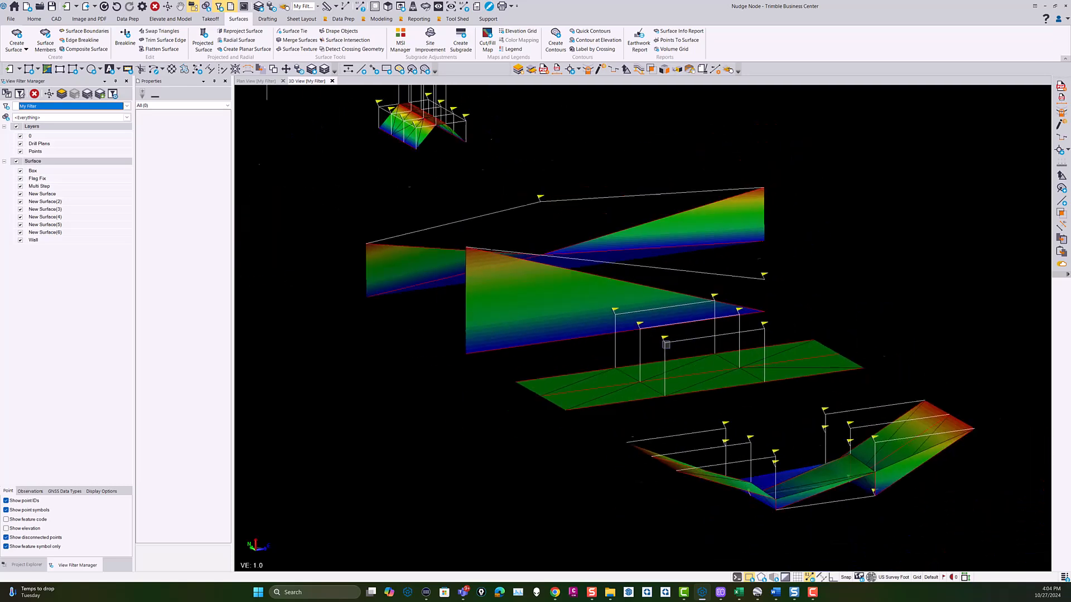
right_drag(597, 351, 667, 351)
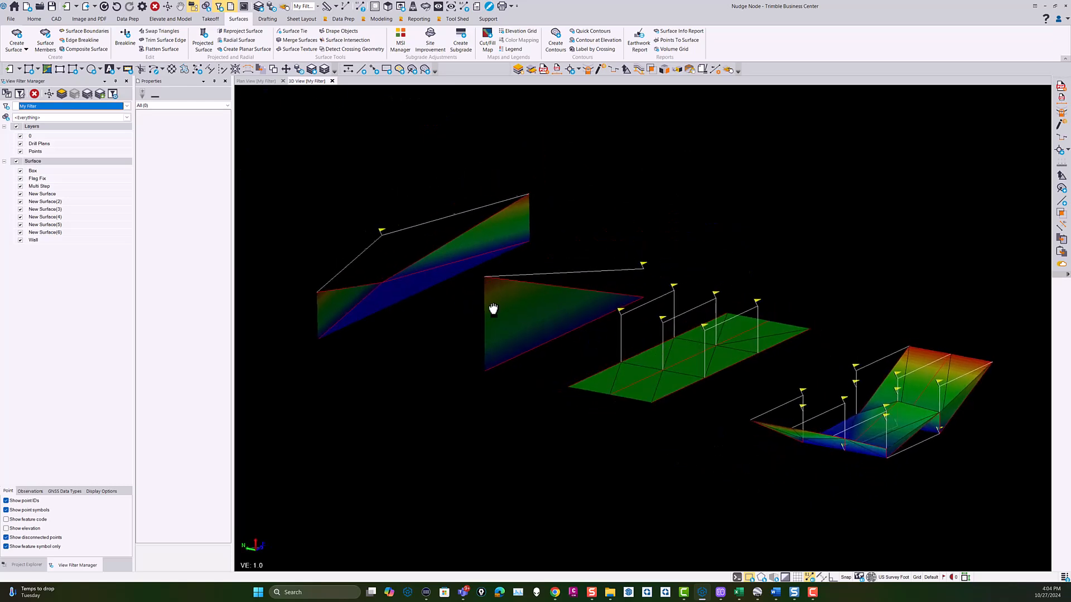
middle_drag(494, 304, 528, 357)
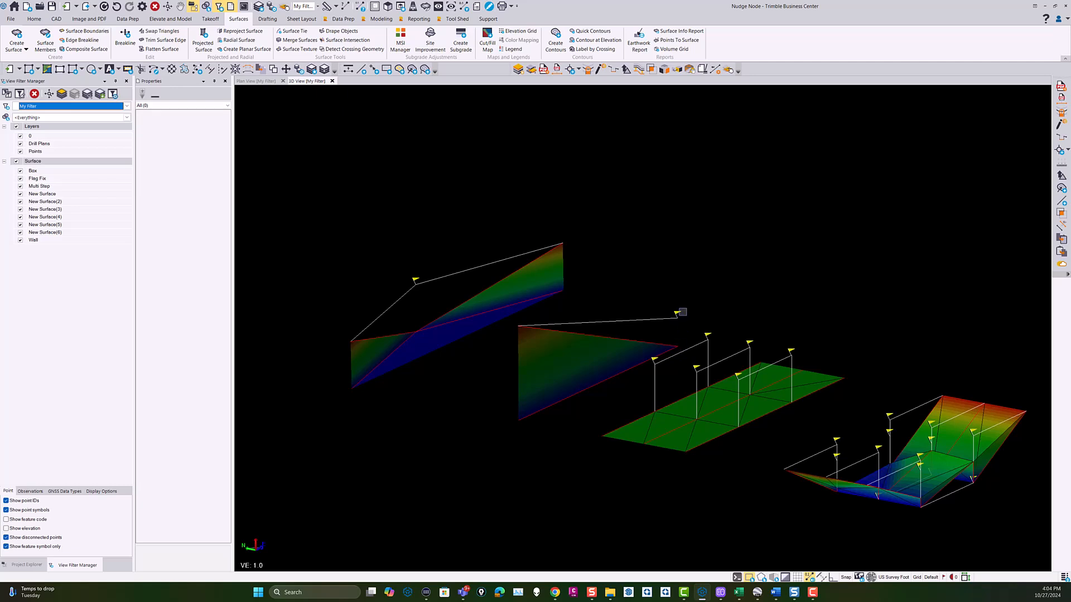
mouse_move(564, 345)
middle_down()
mouse_move(715, 351)
mouse_move(705, 351)
middle_up()
mouse_move(531, 347)
right_down()
mouse_move(550, 330)
mouse_move(535, 344)
right_up()
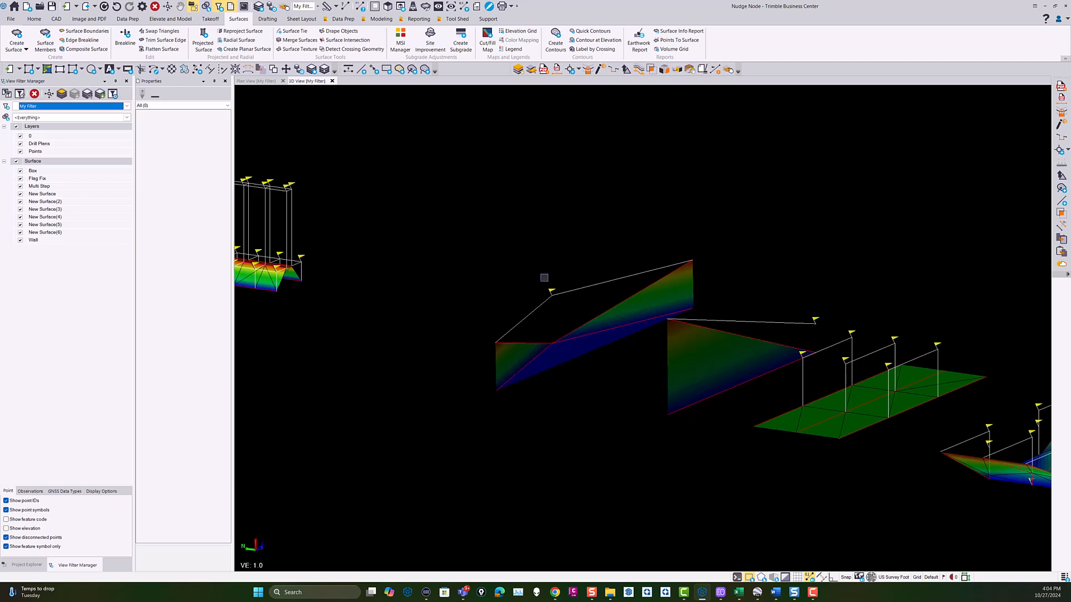
Step: Examine the two small ridge-shaped surfaces with tall flagged vertical lines and the standalone vertical lines beside them
scroll(562, 328, down, 4)
middle_drag(560, 332, 681, 374)
scroll(556, 353, up, 6)
right_drag(589, 352, 550, 355)
scroll(526, 442, up, 3)
scroll(479, 388, down, 2)
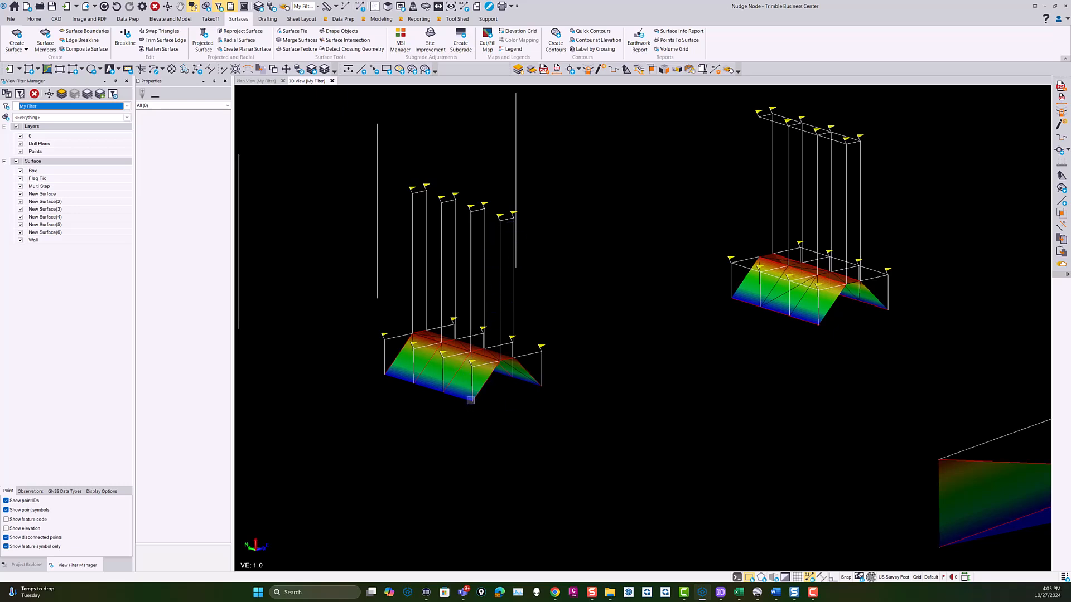
middle_drag(777, 294, 519, 308)
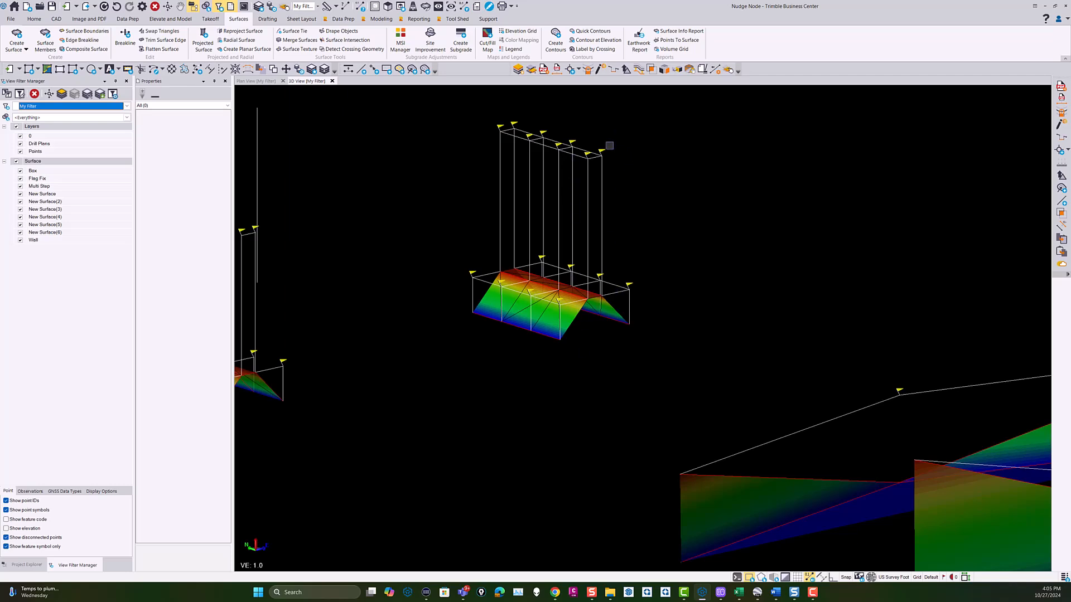
scroll(614, 332, down, 5)
scroll(603, 375, down, 2)
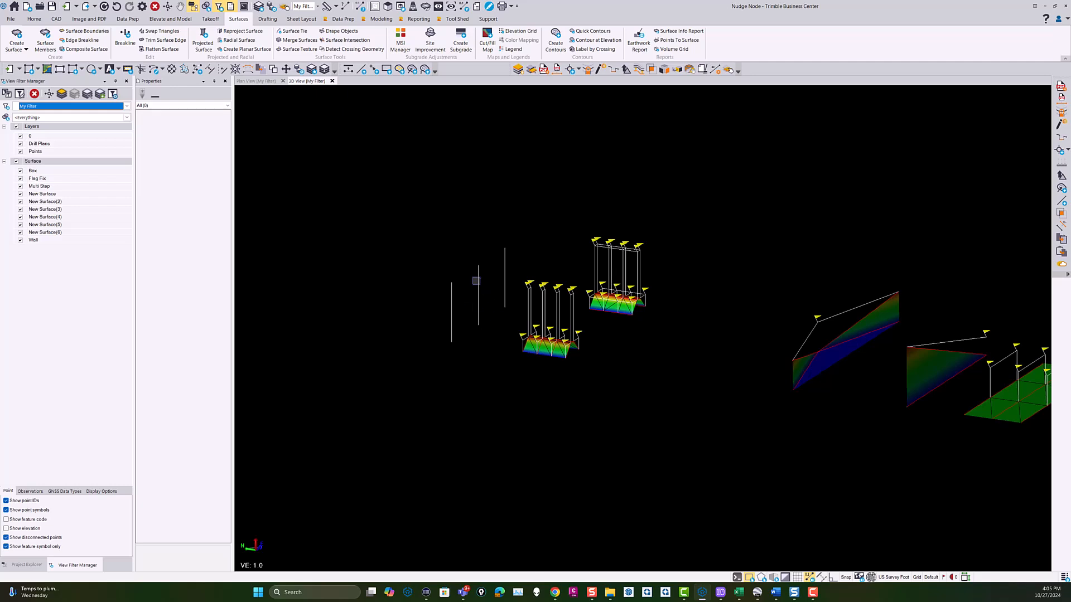
scroll(469, 292, down, 5)
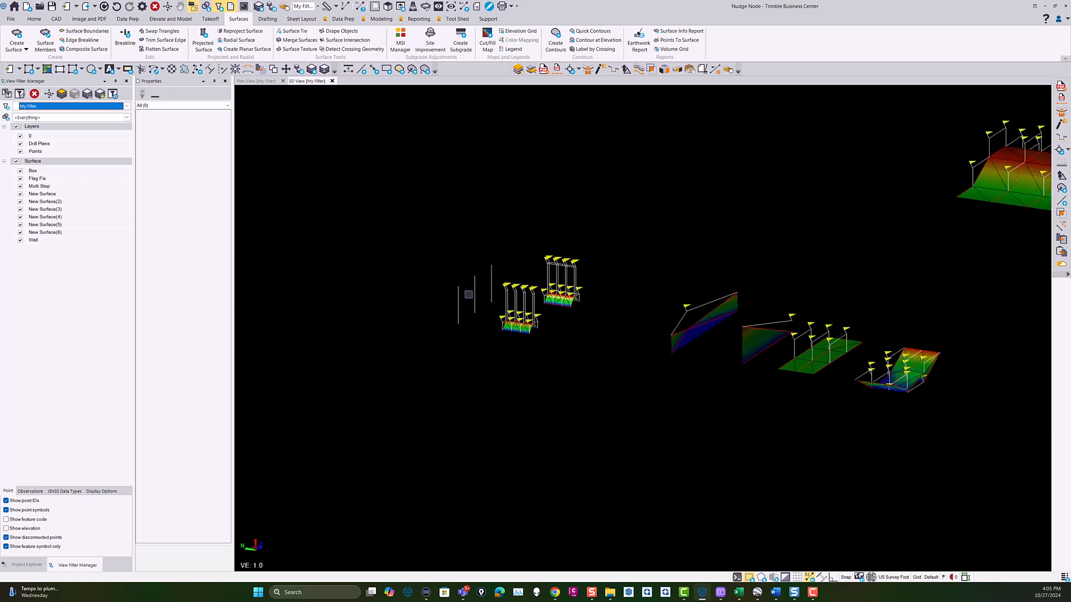
Step: Examine the flags on the multi-step surface, the square box surface and the large irregular surface with crossing breaklines
middle_drag(757, 214, 630, 334)
scroll(653, 332, up, 3)
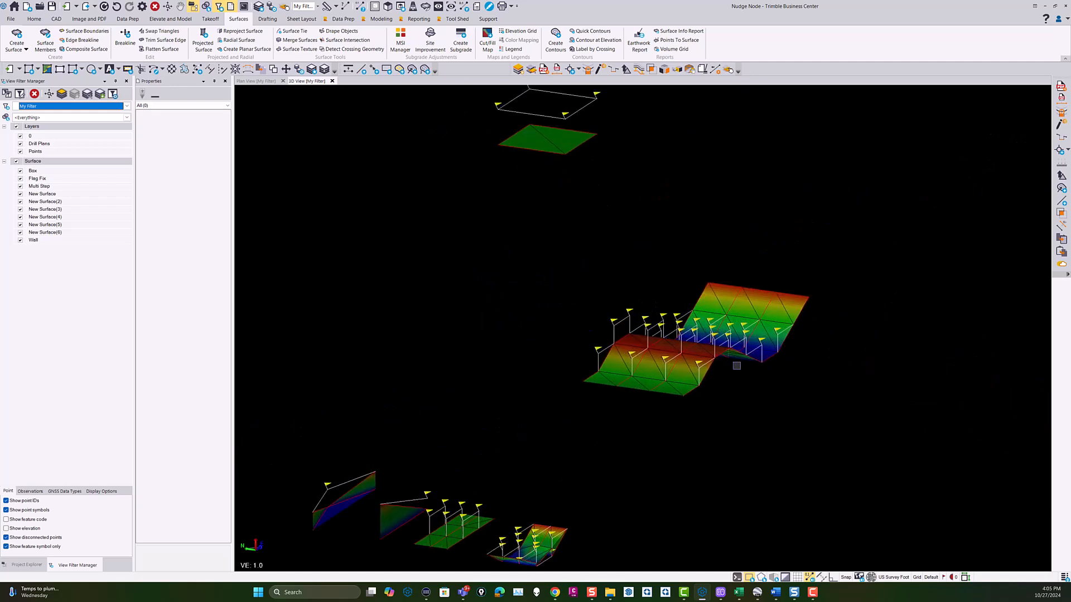
right_drag(671, 367, 623, 362)
middle_drag(621, 163, 661, 359)
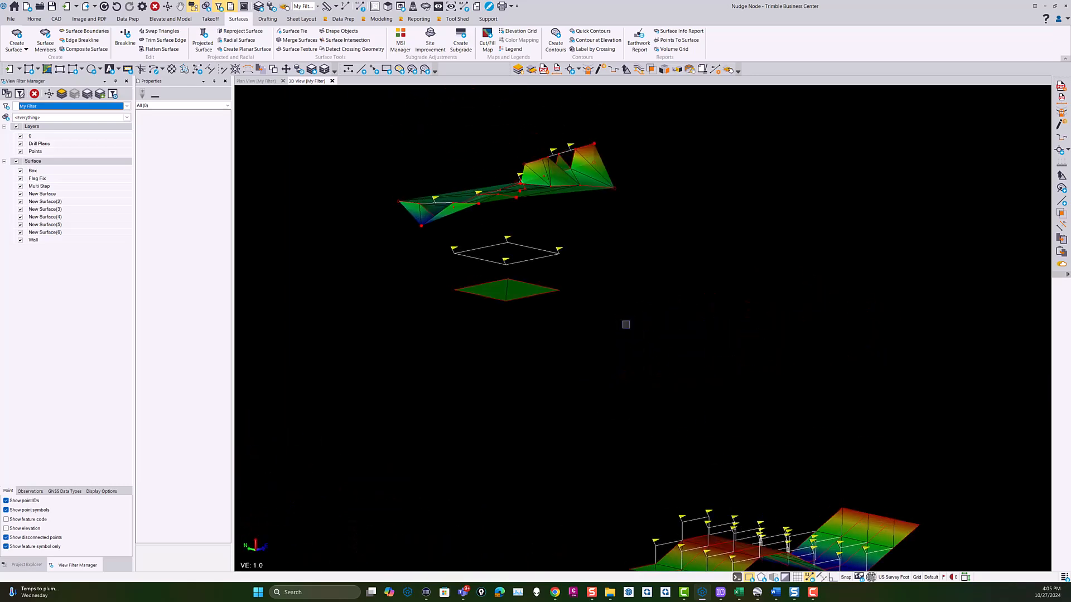
middle_drag(504, 260, 563, 357)
scroll(569, 368, up, 3)
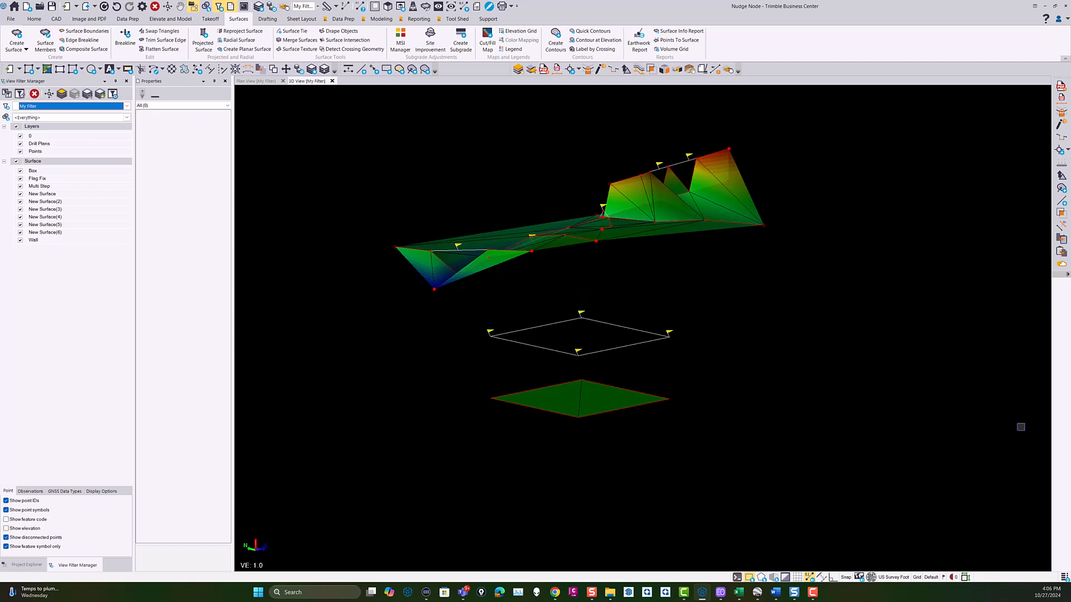
middle_drag(619, 342, 640, 429)
scroll(496, 313, up, 7)
right_drag(567, 329, 530, 346)
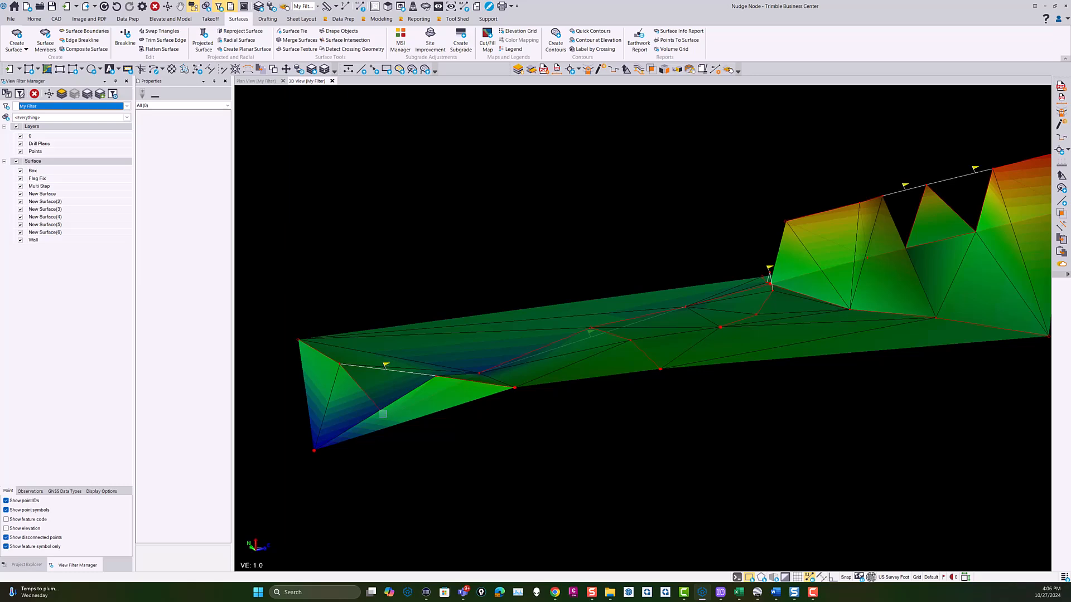
right_drag(805, 310, 775, 448)
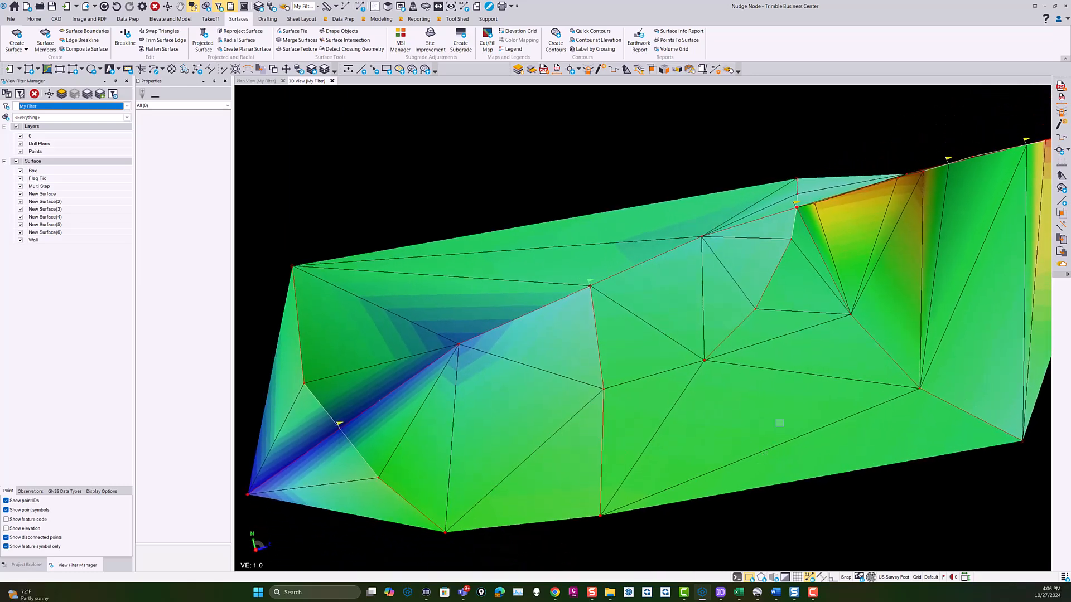
Step: Hide all surfaces to inspect the crossing lines beneath the irregular surface, and show all surfaces again
click(16, 161)
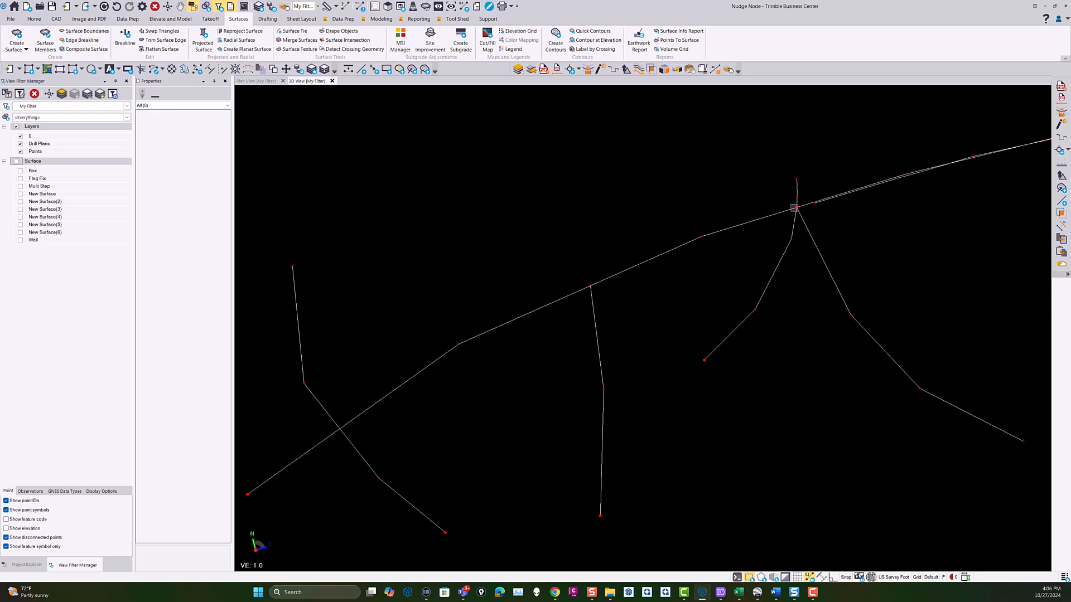
scroll(806, 291, down, 2)
middle_drag(862, 223, 644, 347)
scroll(681, 329, up, 5)
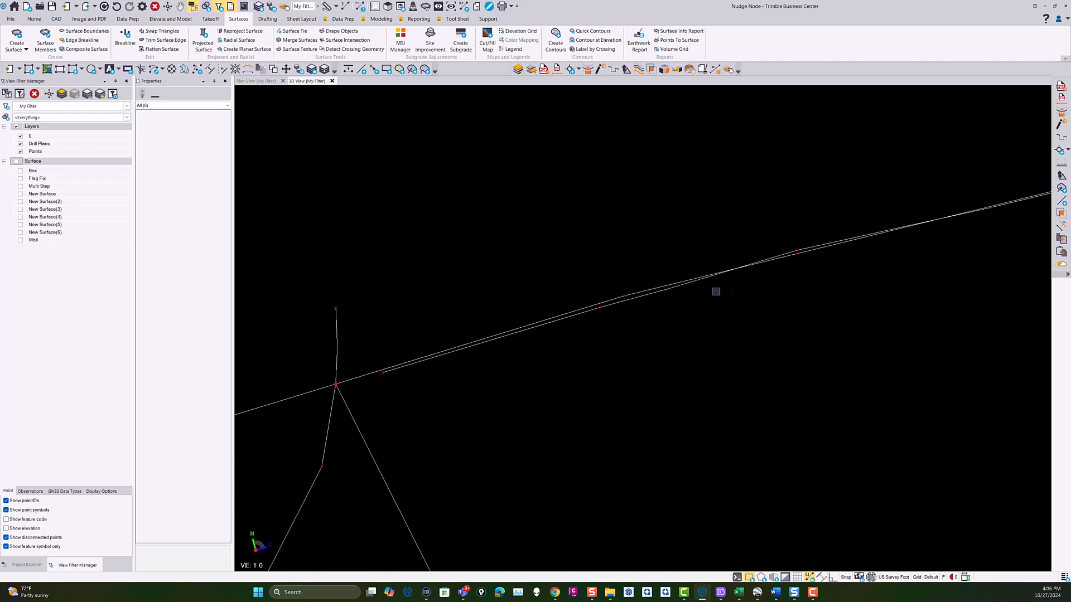
middle_drag(800, 260, 651, 295)
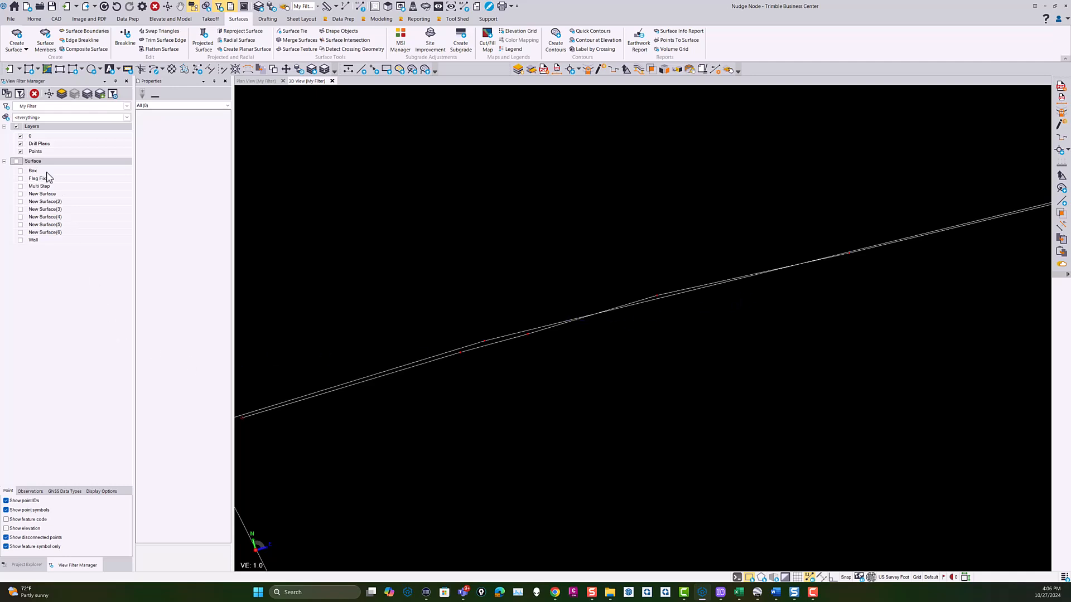
click(17, 161)
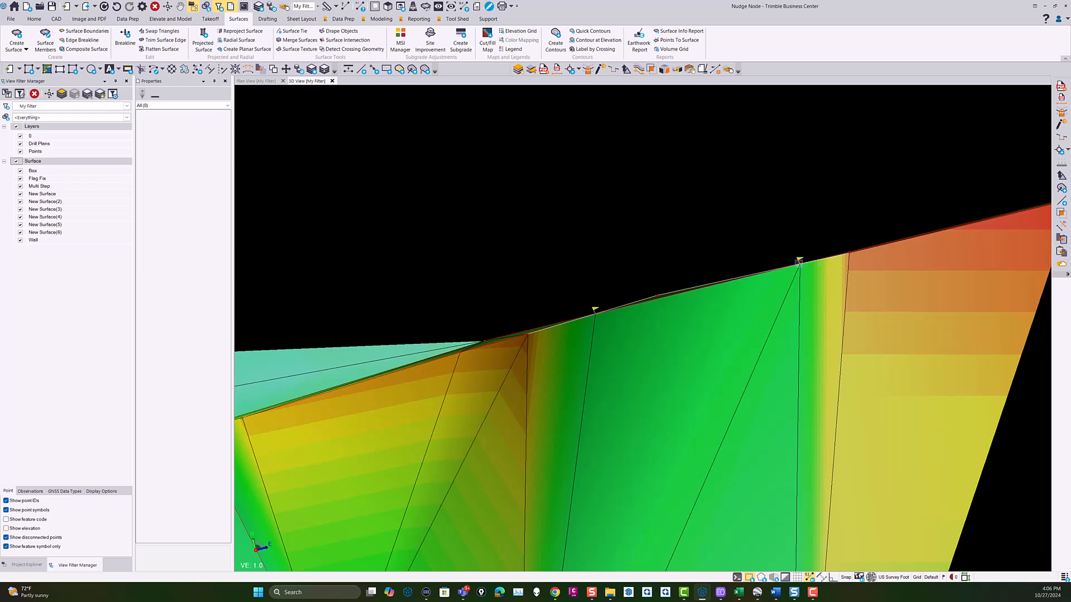
scroll(564, 306, down, 5)
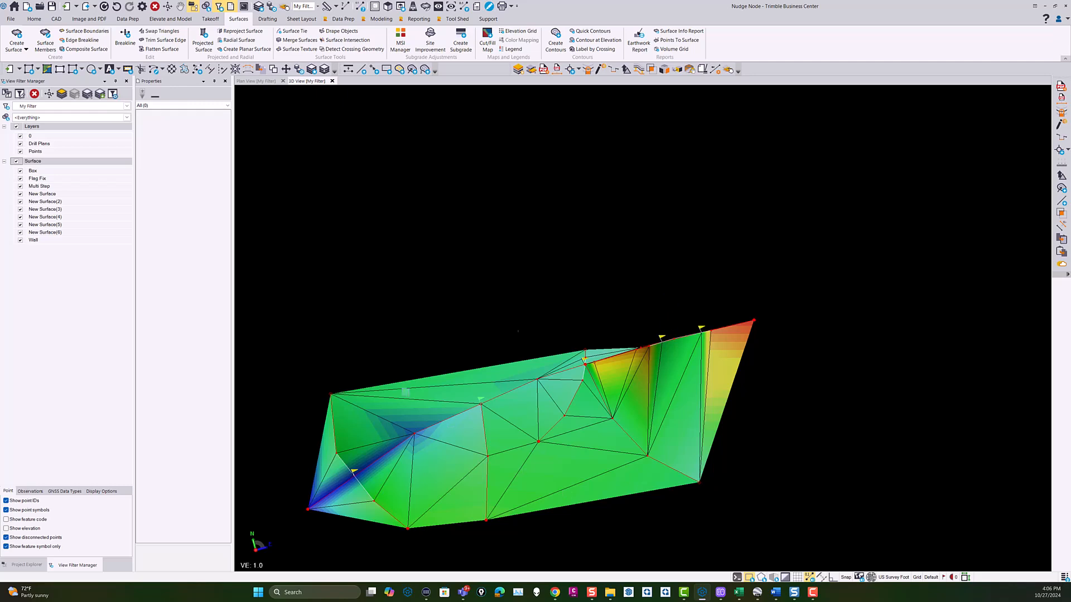
scroll(514, 329, down, 5)
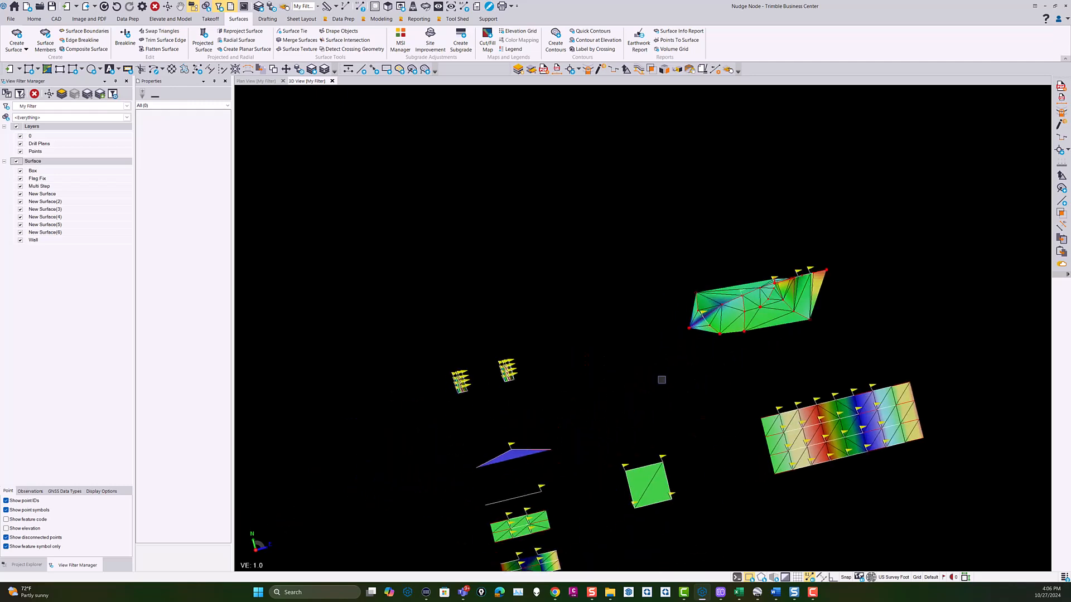
Step: Start Smart Edit in Model Flag Fixer mode with the Nudge nodes on line option
click(597, 73)
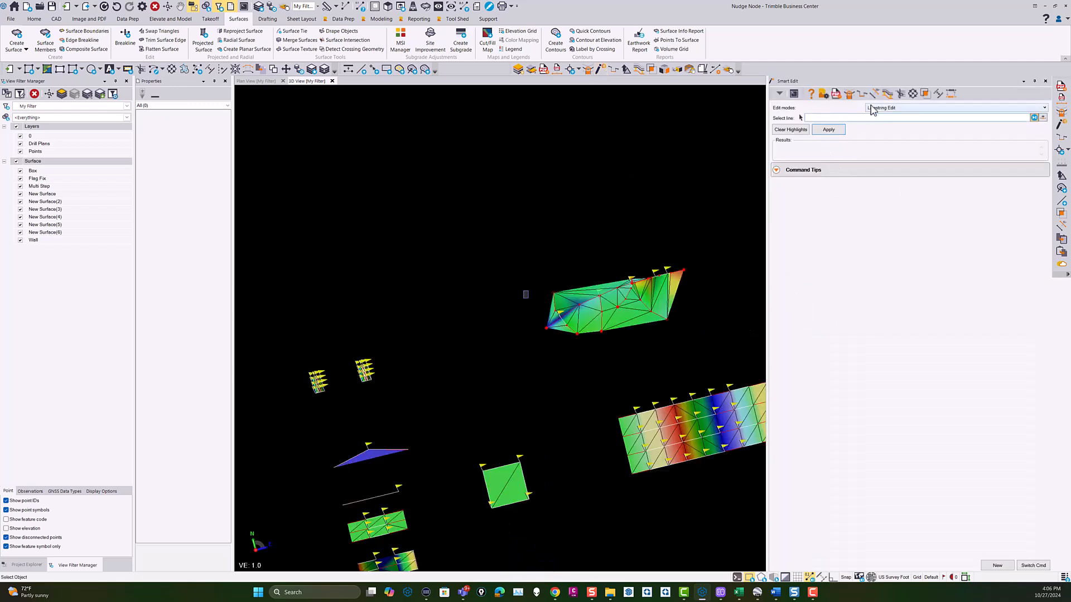
click(873, 109)
click(879, 153)
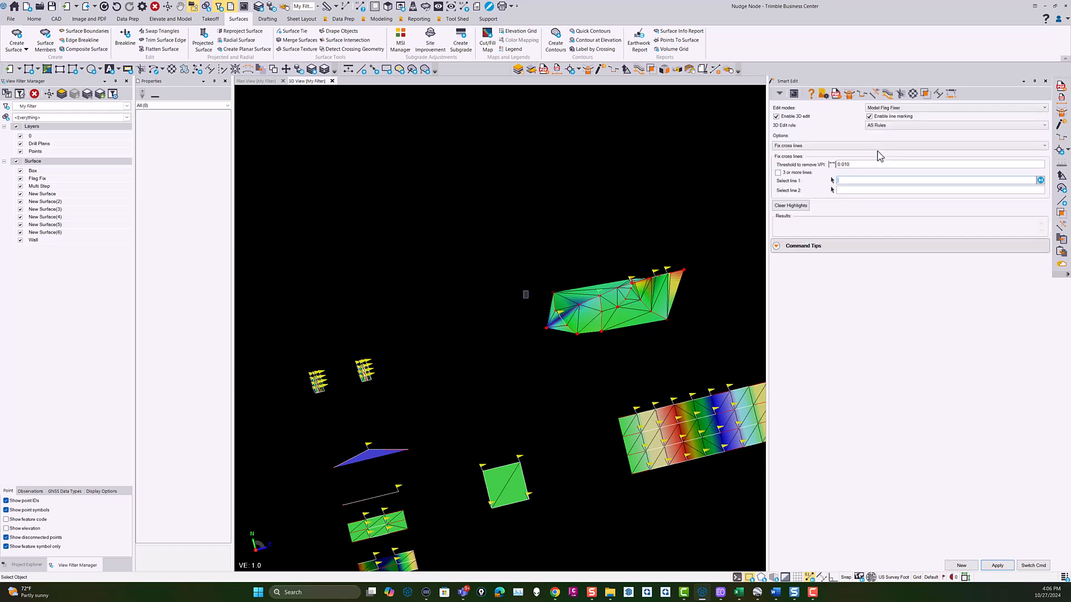
click(799, 146)
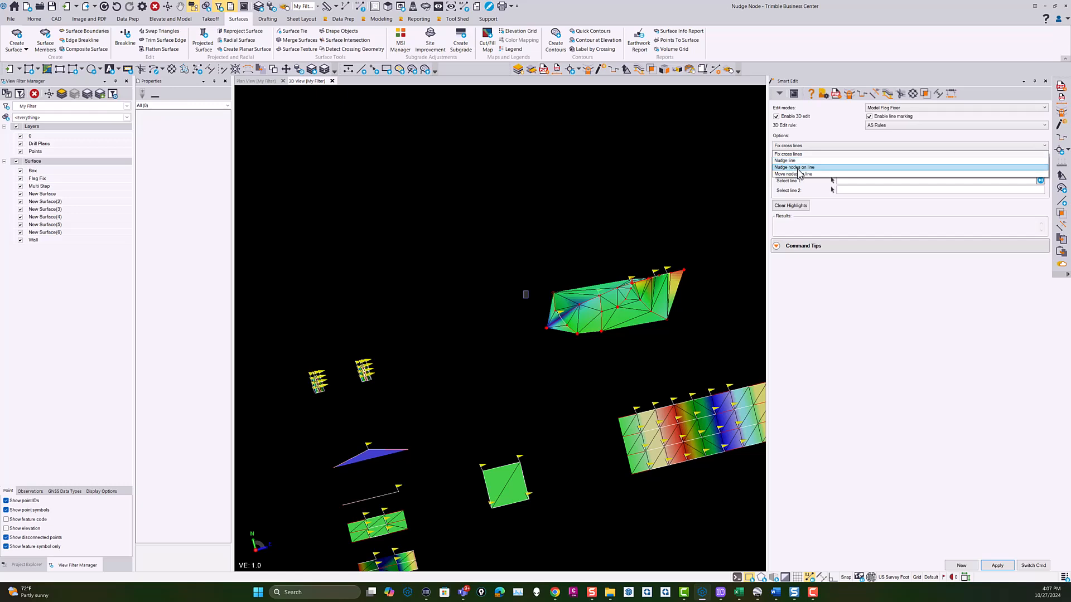
click(800, 168)
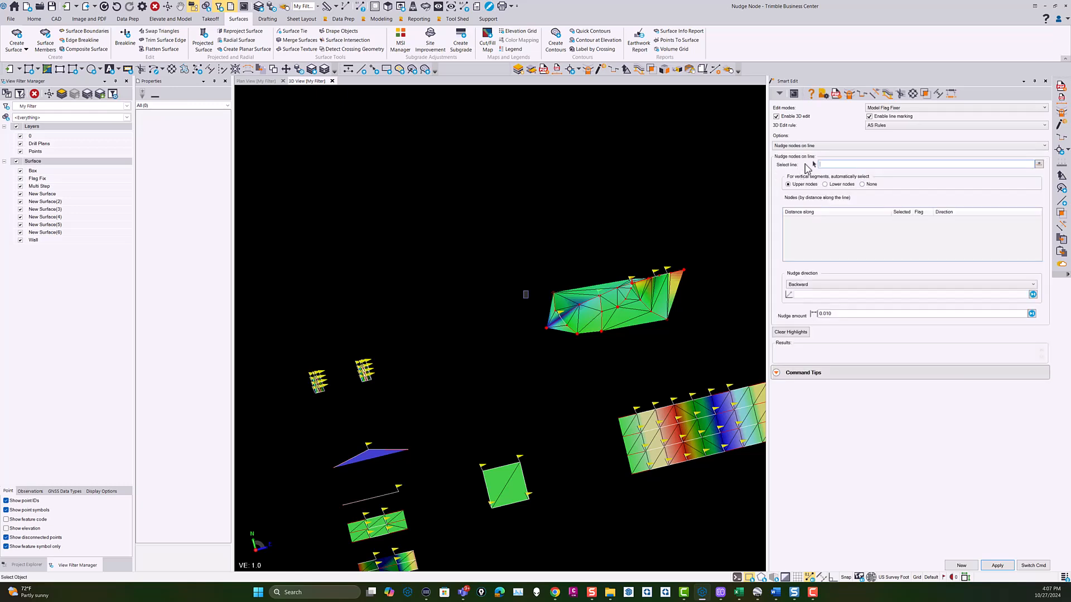
Step: Nudge the flagged upper nodes on the front line of the channel-shaped surface by 0.010, one backward and one forward
middle_drag(472, 476, 523, 308)
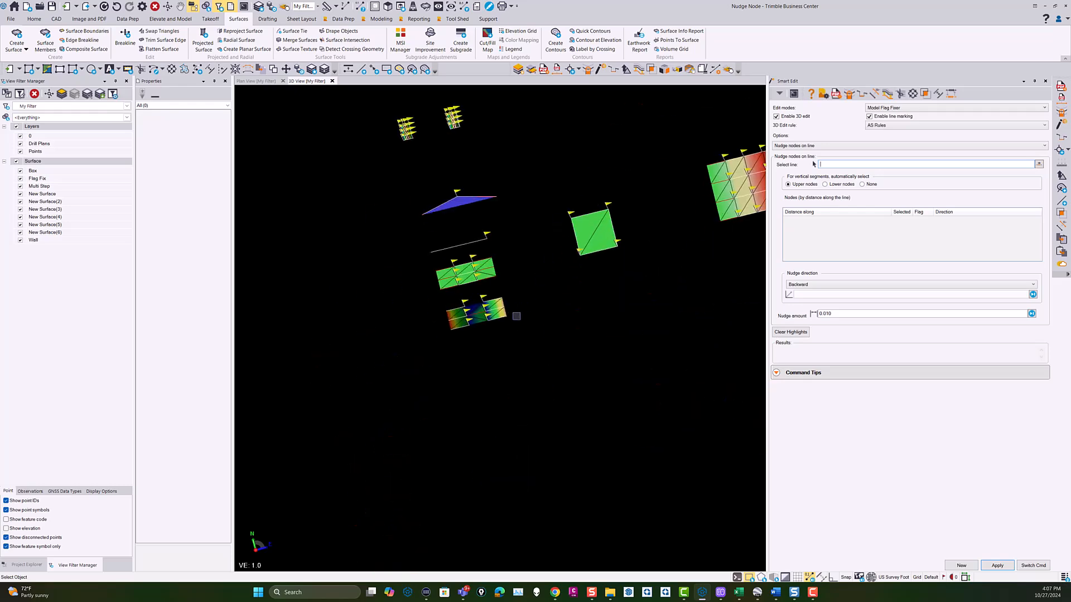
scroll(502, 310, up, 8)
right_drag(464, 324, 479, 255)
middle_drag(479, 256, 556, 233)
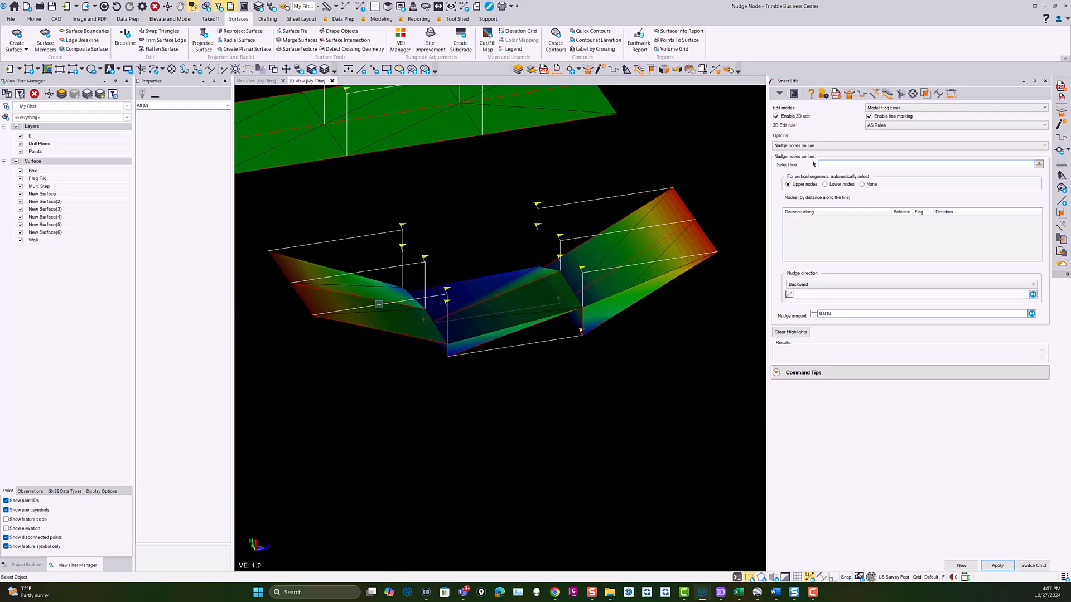
click(443, 306)
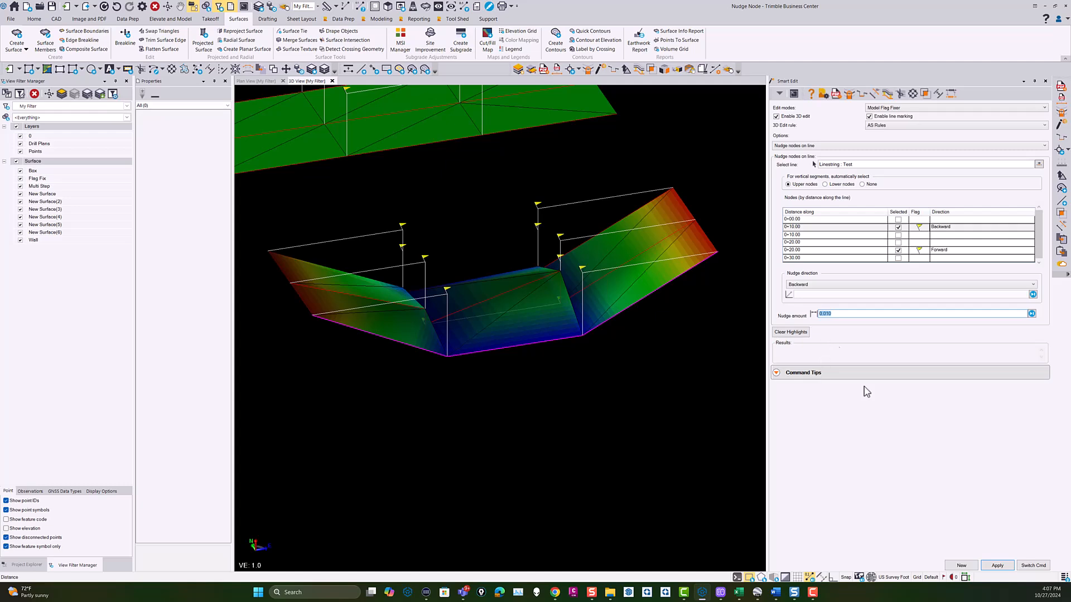
click(1002, 567)
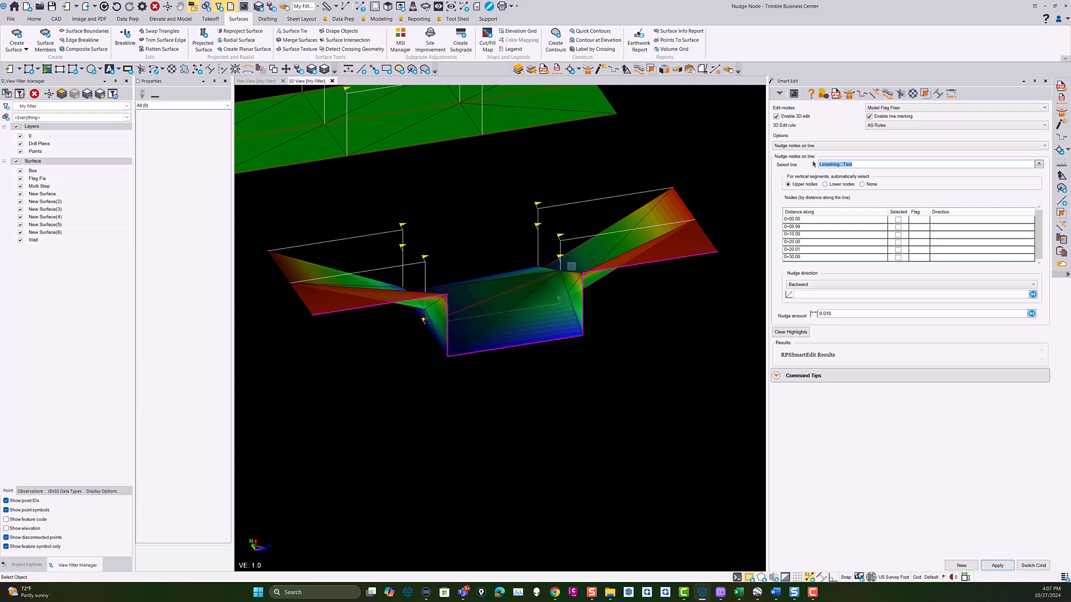
Step: Nudge the flagged upper nodes by 0.010 on the middle and rear lines of the channel-shaped surface
click(394, 267)
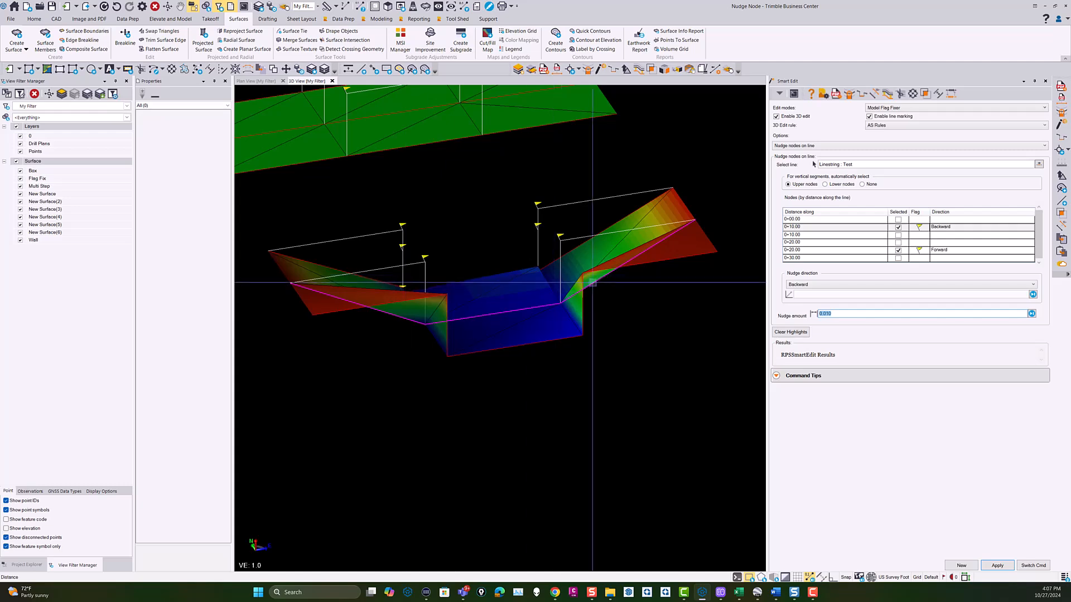
click(550, 255)
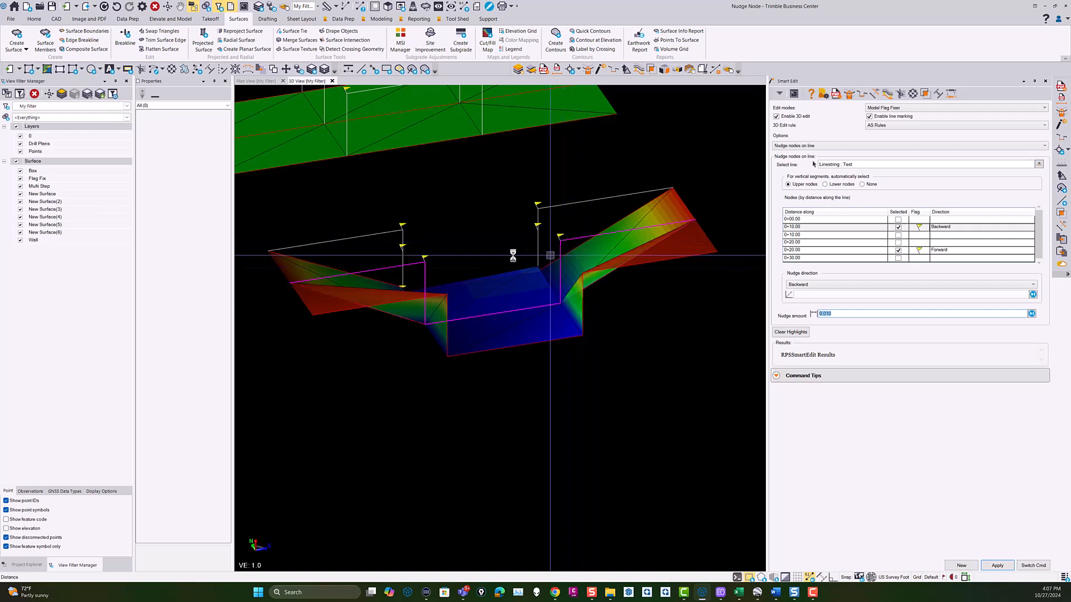
click(390, 233)
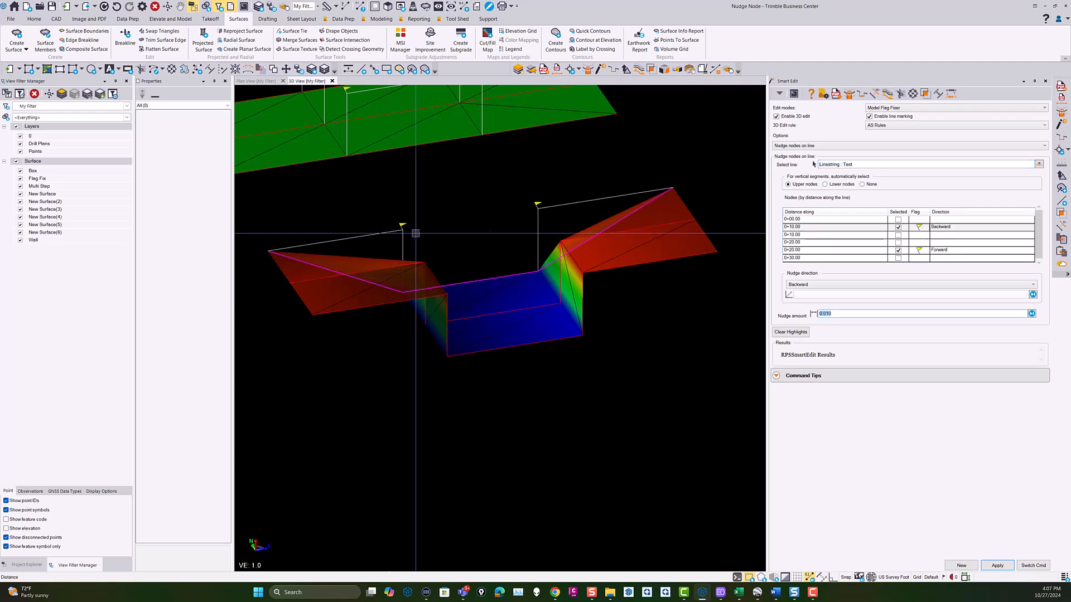
key(Return)
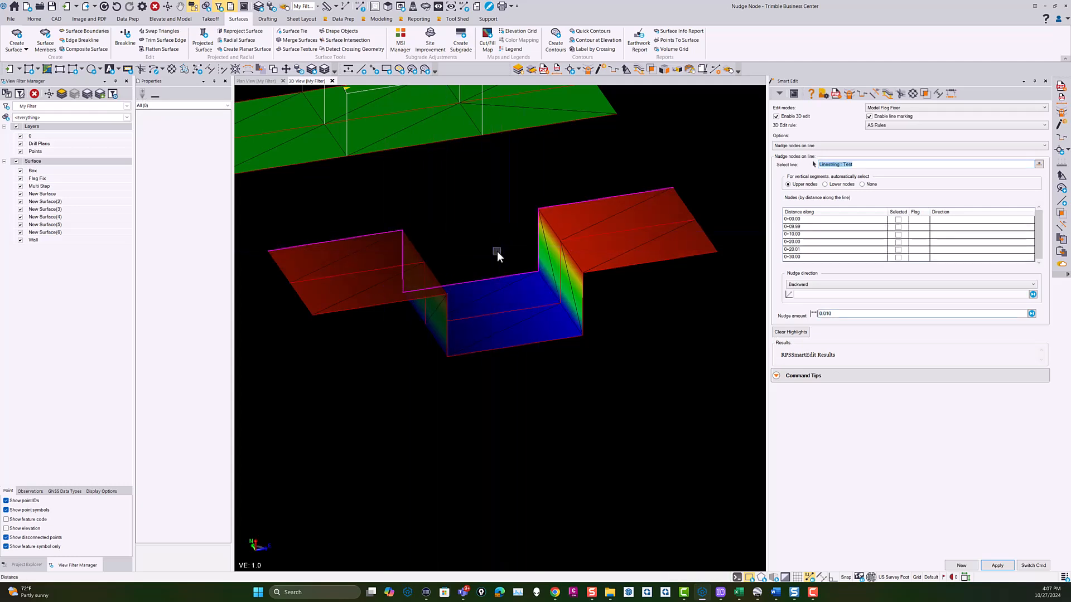
Step: Nudge the flagged upper nodes by 0.010 on the front line of the flat green surface with raised line segments
scroll(496, 252, down, 4)
middle_drag(496, 254, 544, 267)
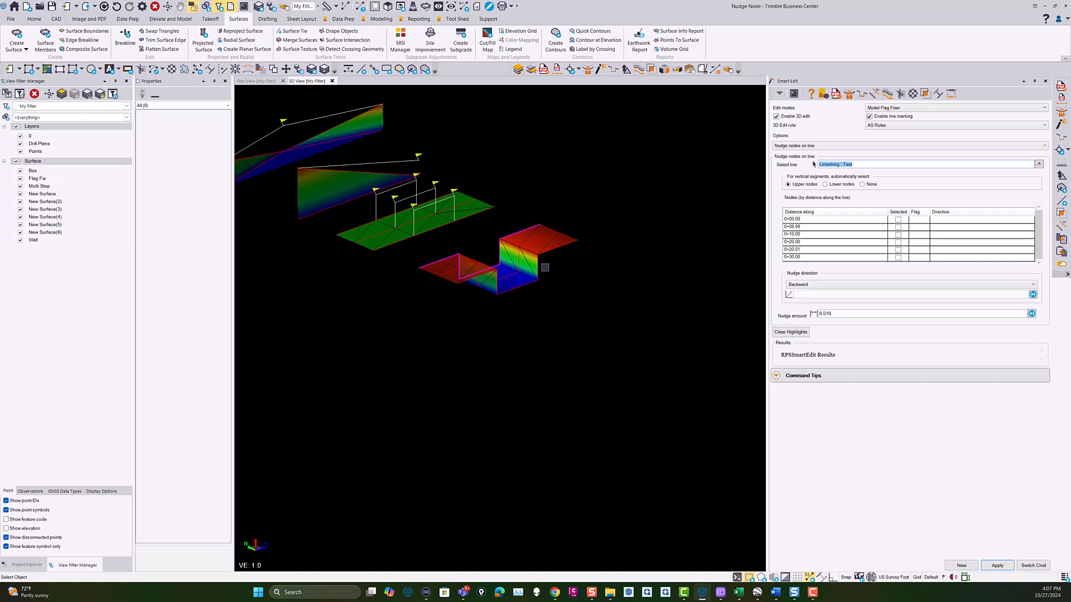
scroll(544, 268, up, 5)
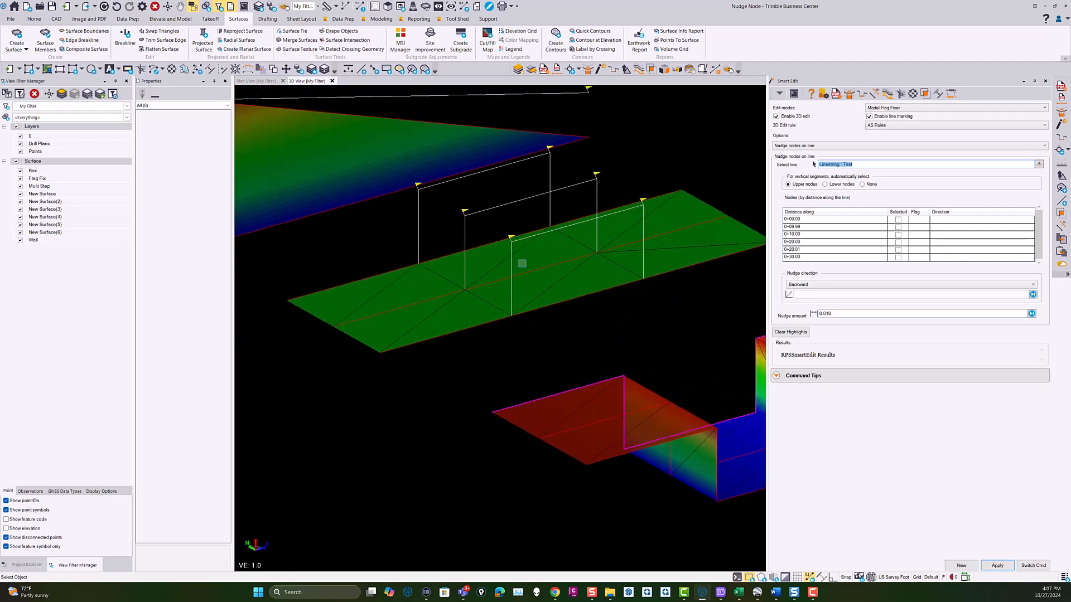
click(521, 270)
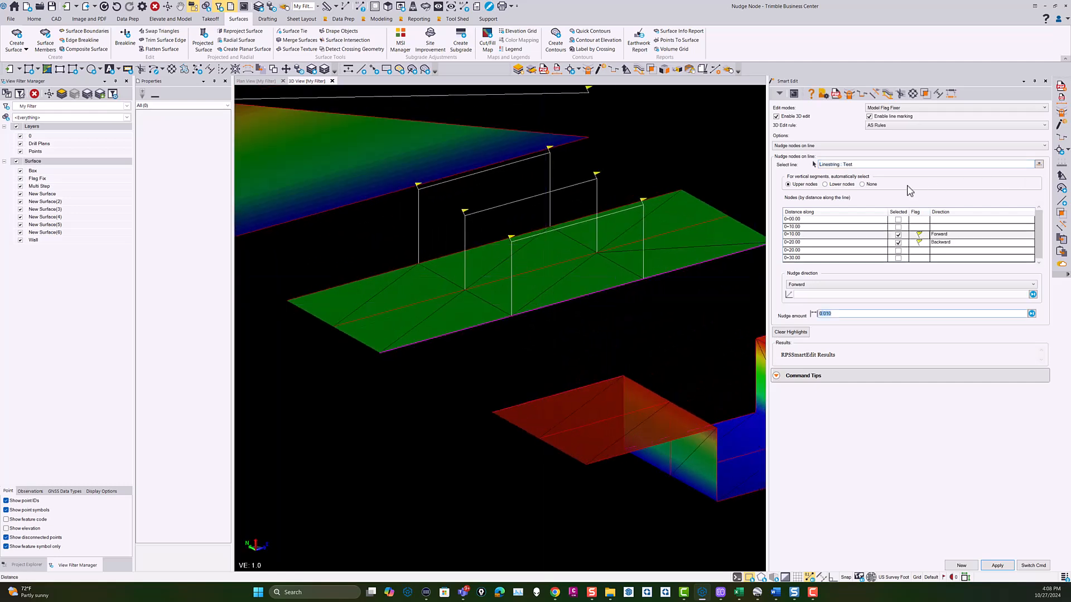
click(863, 164)
click(511, 255)
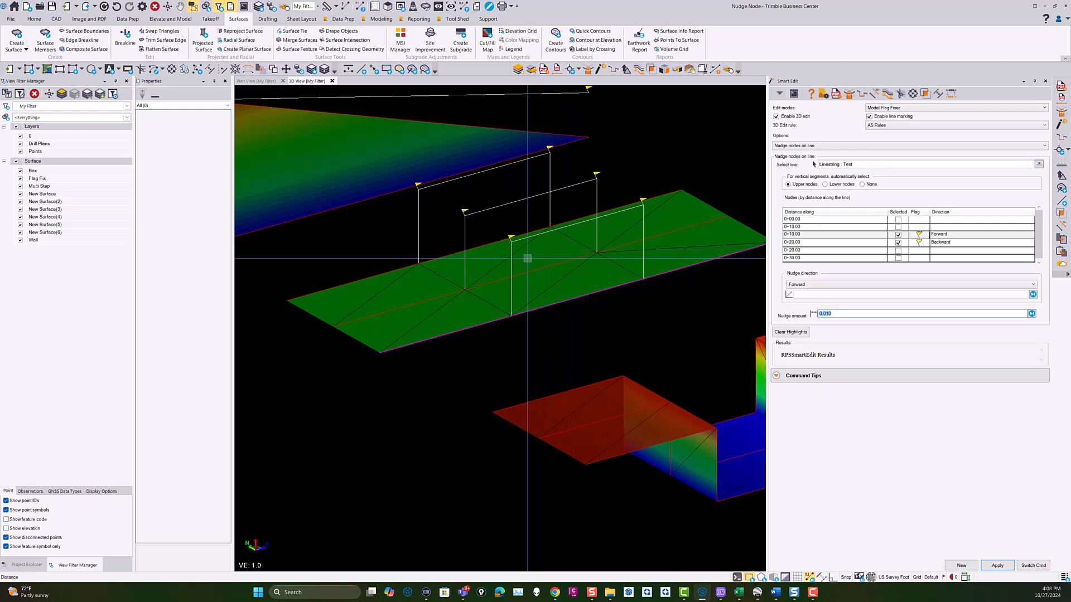
key(Return)
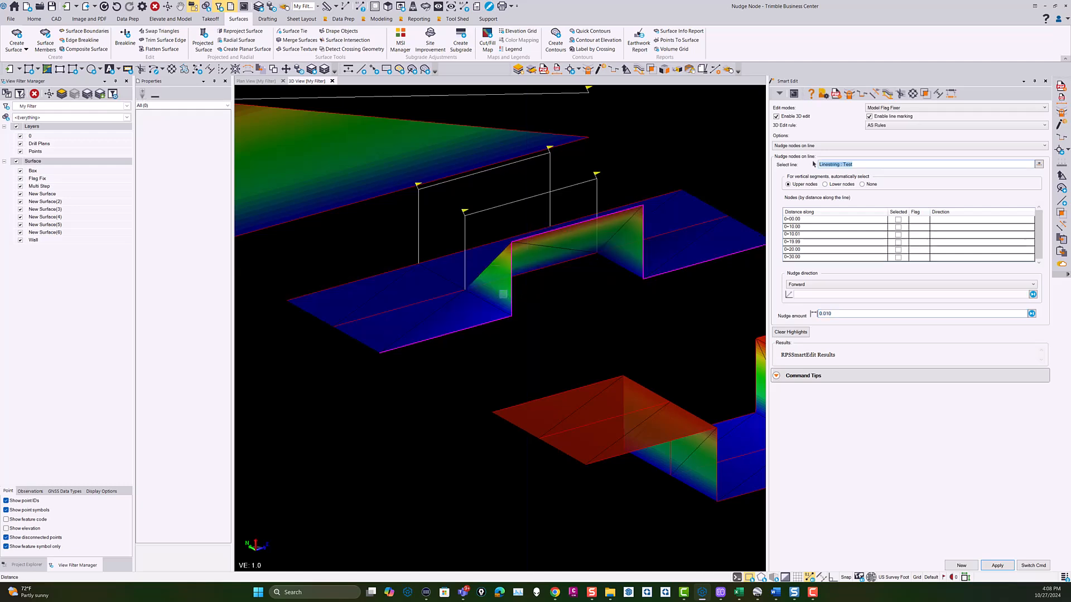
Step: Nudge the flagged upper nodes by 0.010 on the middle and rear lines of the same raised-step surface
click(465, 228)
key(Return)
click(418, 206)
key(Return)
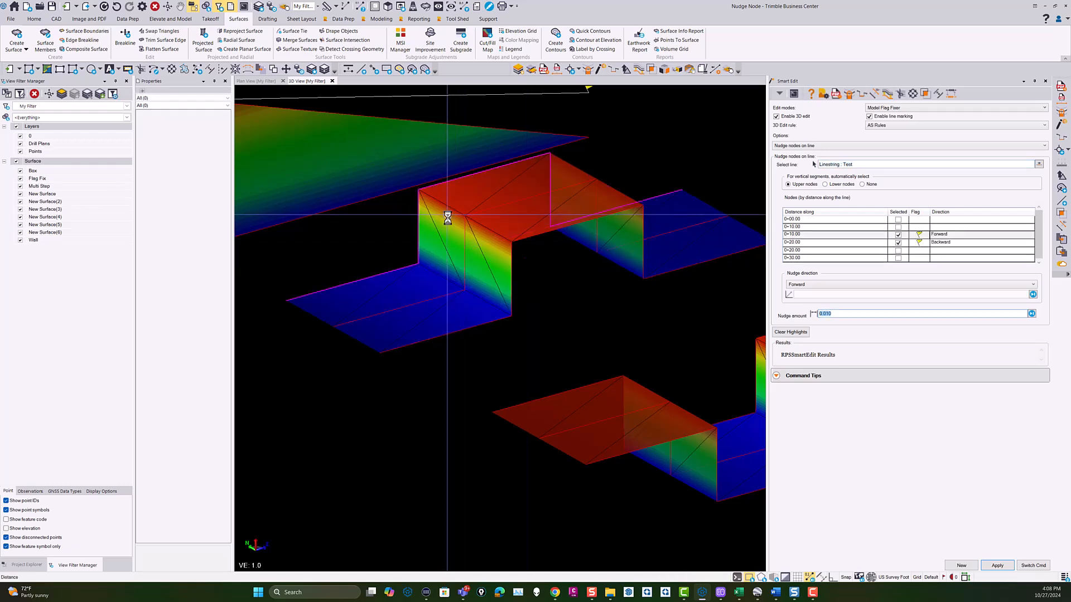
Step: Select the flagged line above the triangular surface and switch the flag fixing option to Nudge line
scroll(450, 217, down, 2)
middle_drag(480, 220, 608, 285)
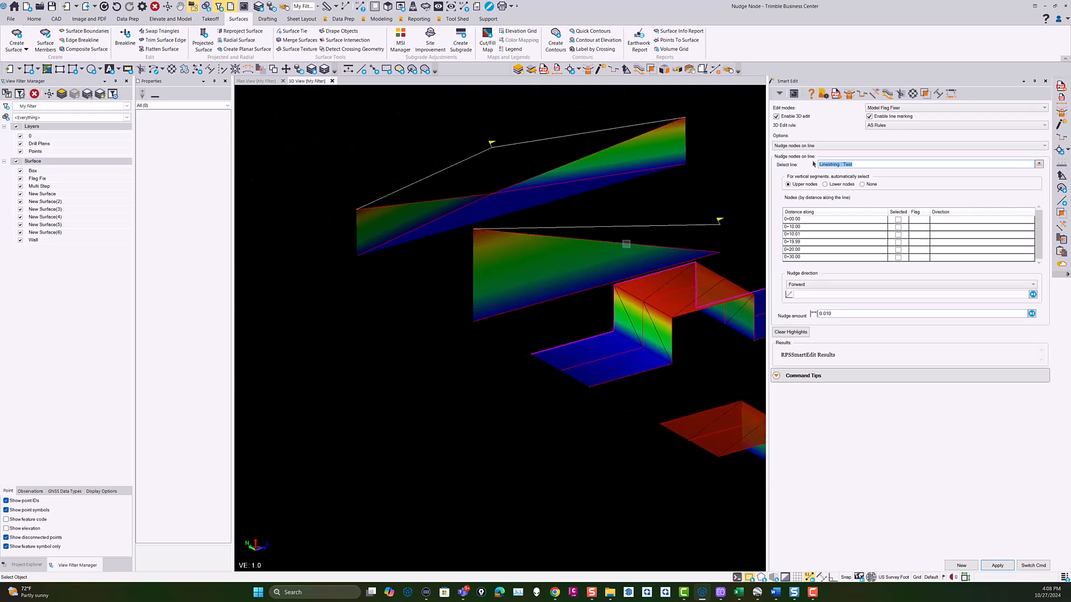
scroll(618, 237, up, 3)
click(597, 212)
scroll(607, 245, down, 2)
middle_drag(606, 245, 636, 253)
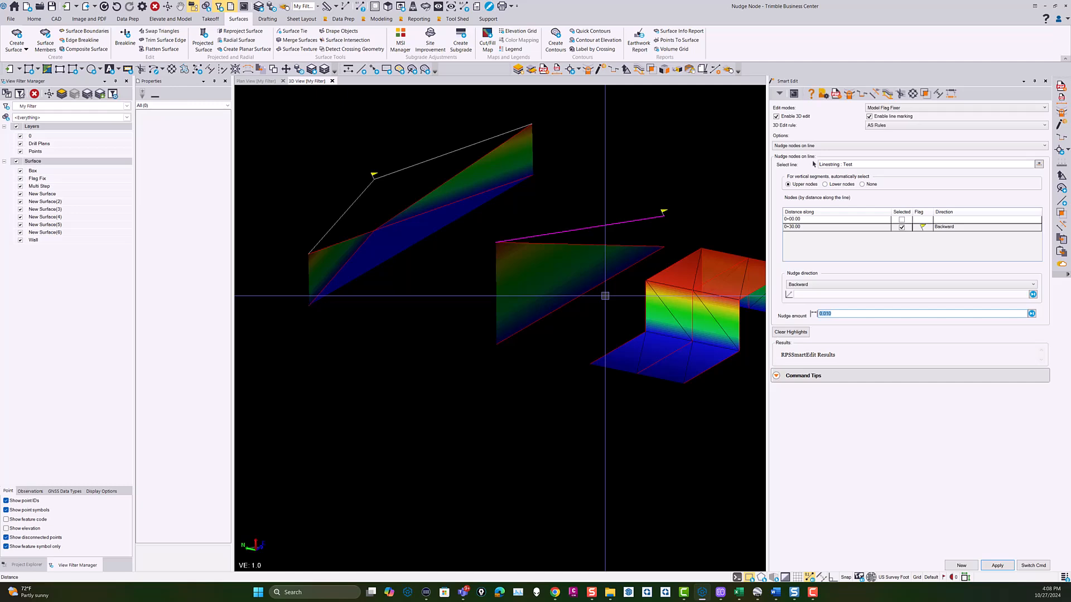
click(815, 146)
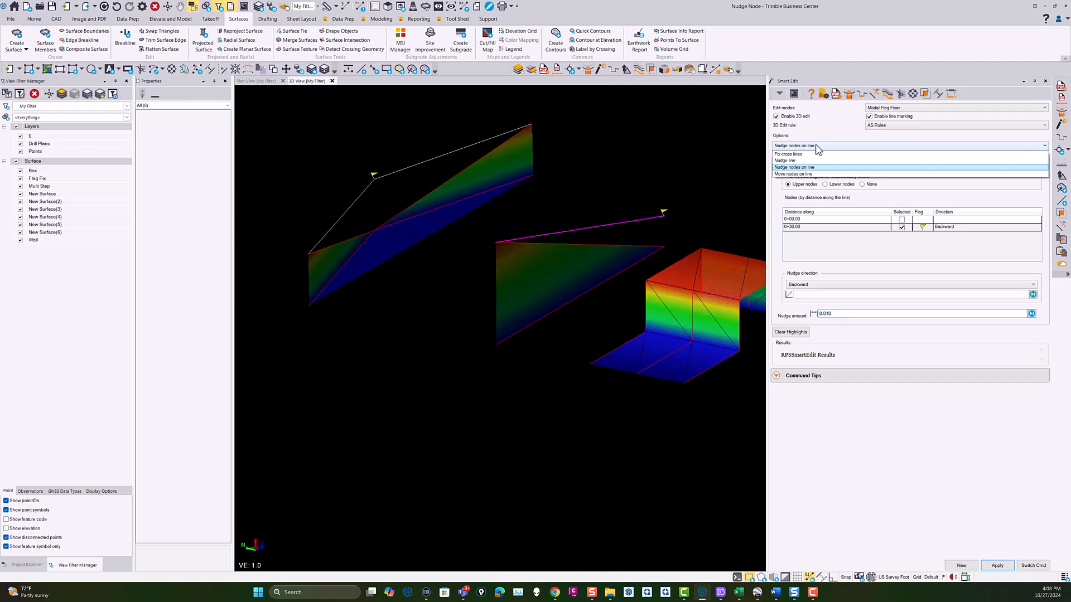
click(790, 161)
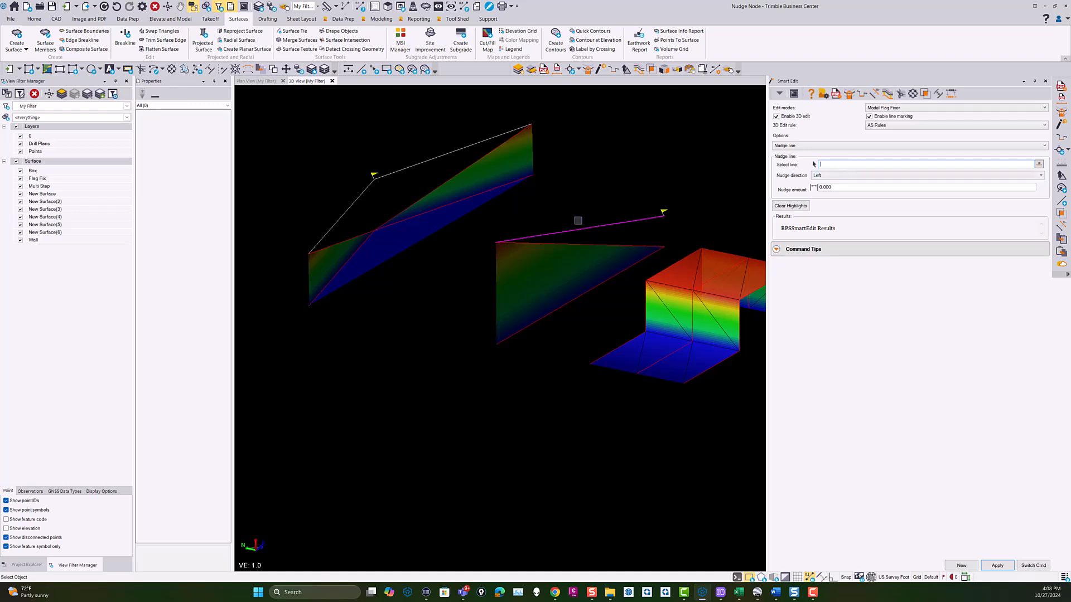
Step: Nudge the whole flagged line above the triangular surface to the left by 0.010
click(580, 227)
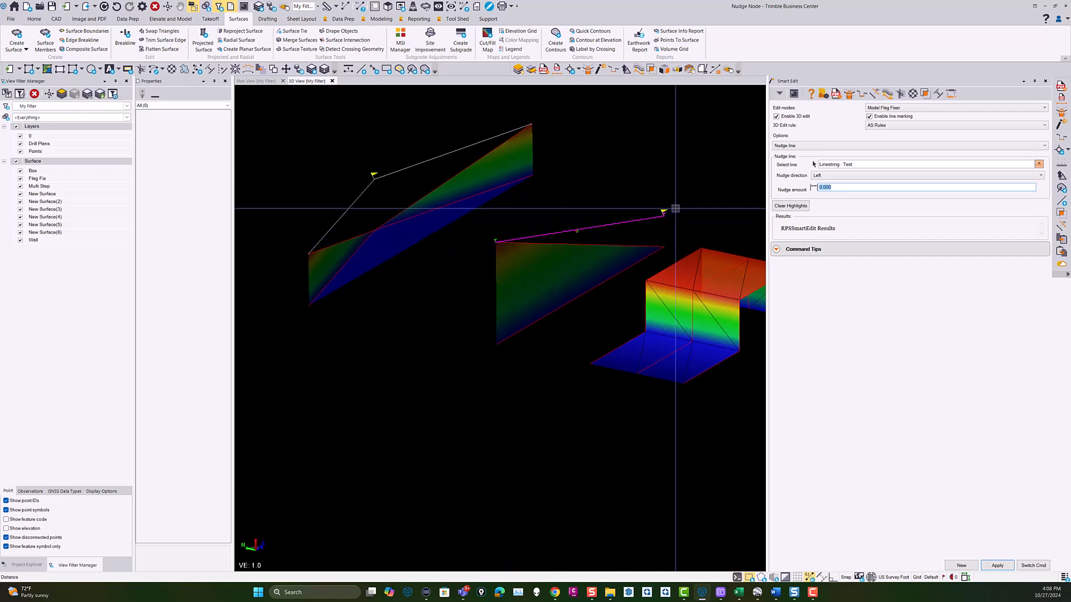
scroll(591, 235, up, 1)
scroll(591, 234, up, 3)
middle_drag(589, 241, 545, 256)
scroll(560, 246, down, 3)
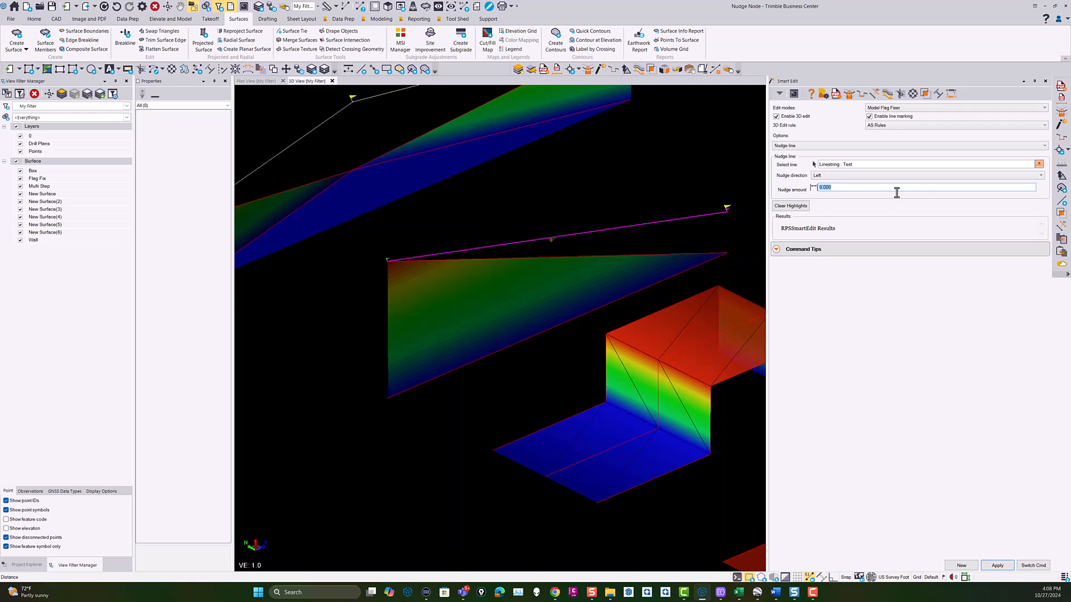
text(0.01)
key(Return)
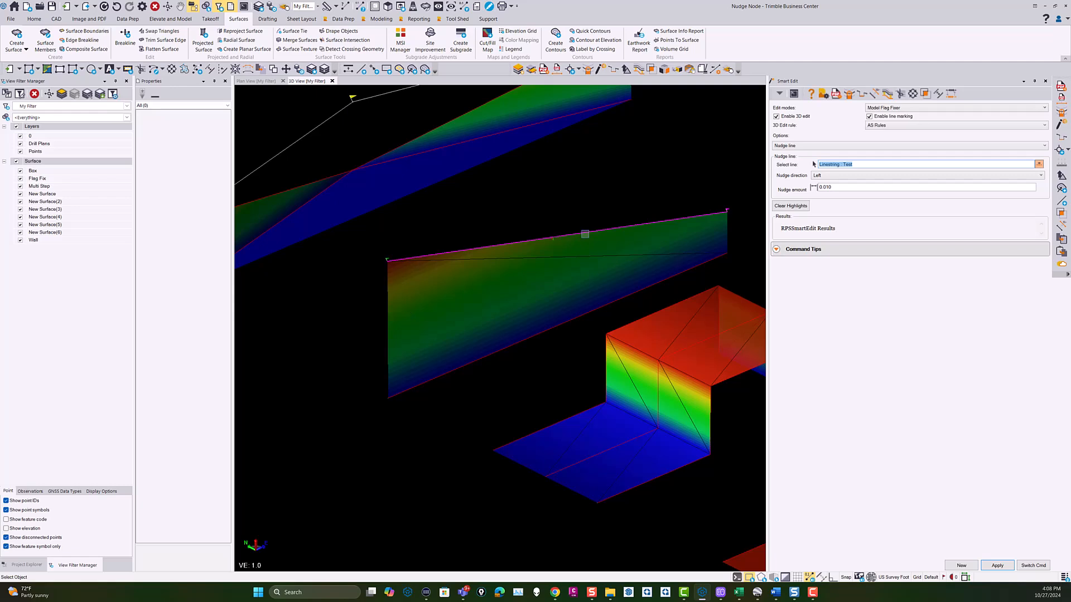
Step: Nudge the bent, flagged upper line of the neighbouring twisted surface to the left by 0.010
scroll(591, 272, down, 3)
middle_drag(591, 272, 638, 308)
click(472, 213)
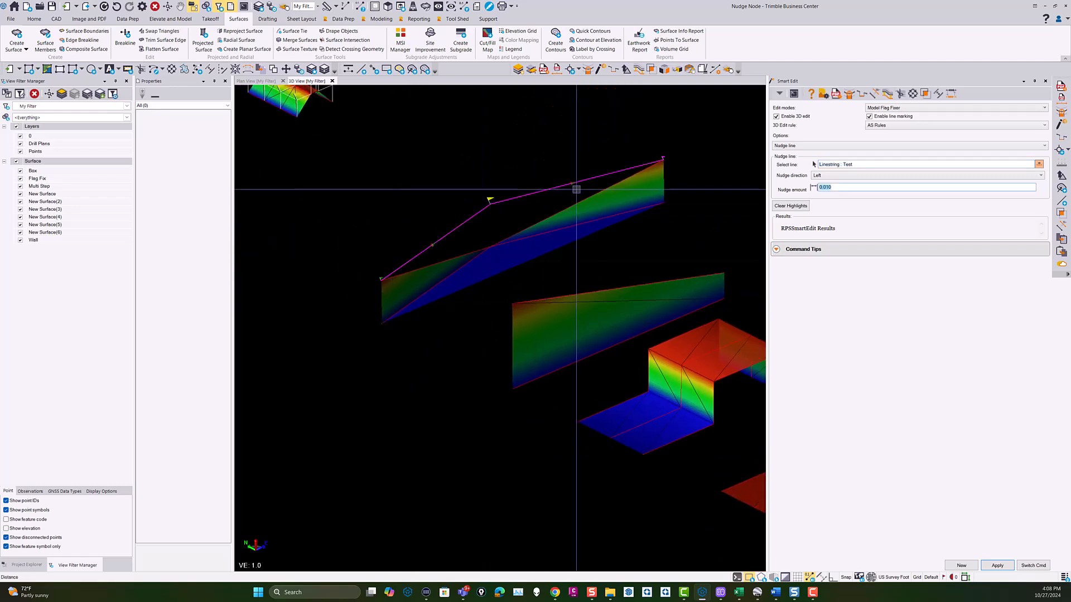
key(Return)
Step: Return to Nudge nodes on line and nudge the flagged upper nodes of the wall's front cross-section line by 0.010
scroll(540, 237, down, 5)
middle_drag(540, 237, 782, 292)
scroll(474, 270, up, 5)
right_drag(580, 298, 519, 294)
click(798, 145)
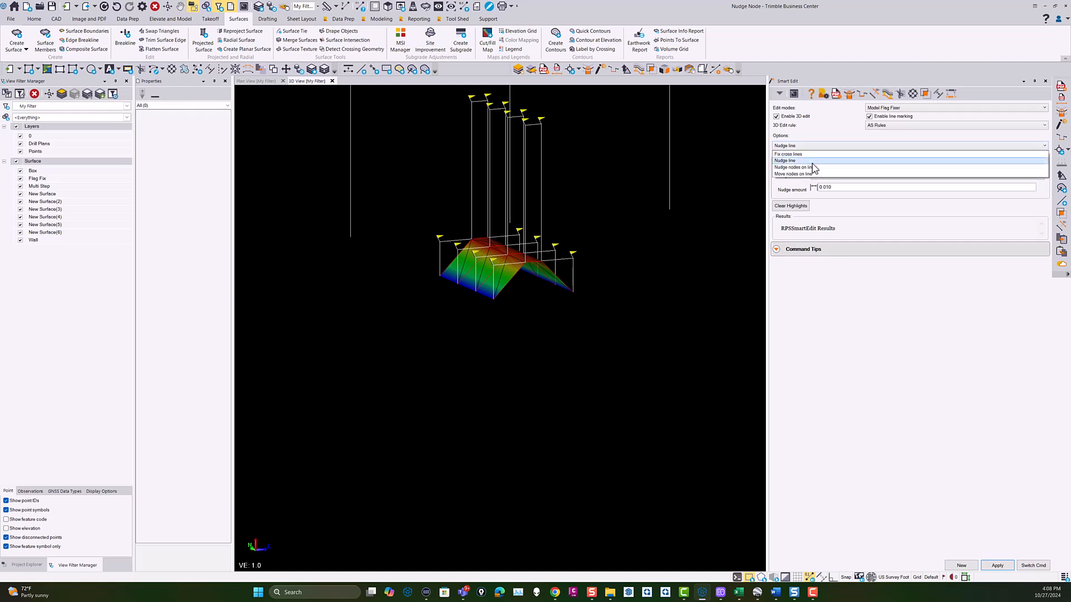
click(798, 167)
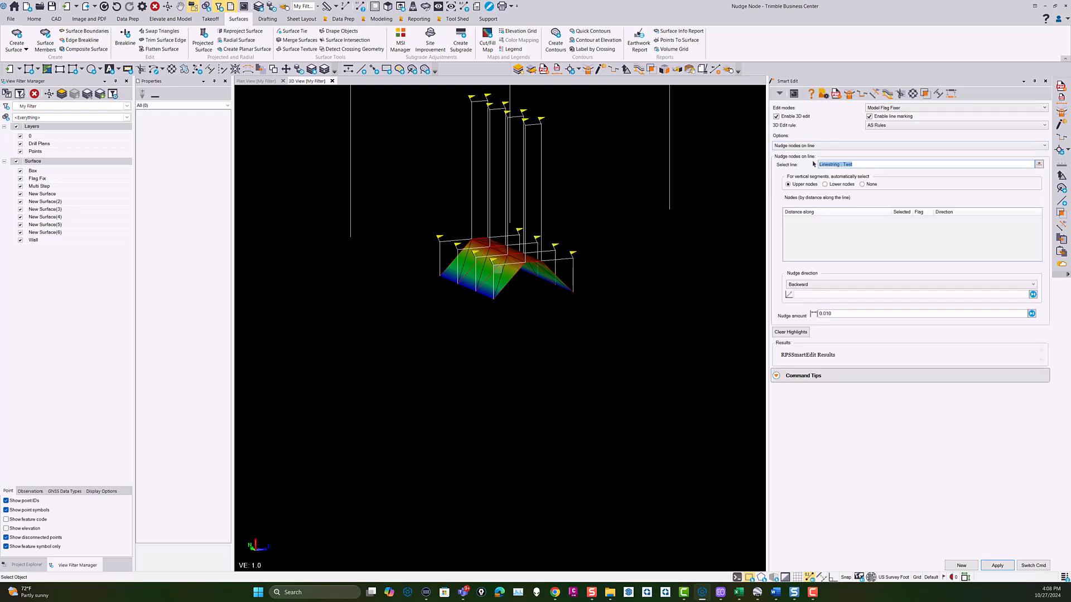
click(505, 263)
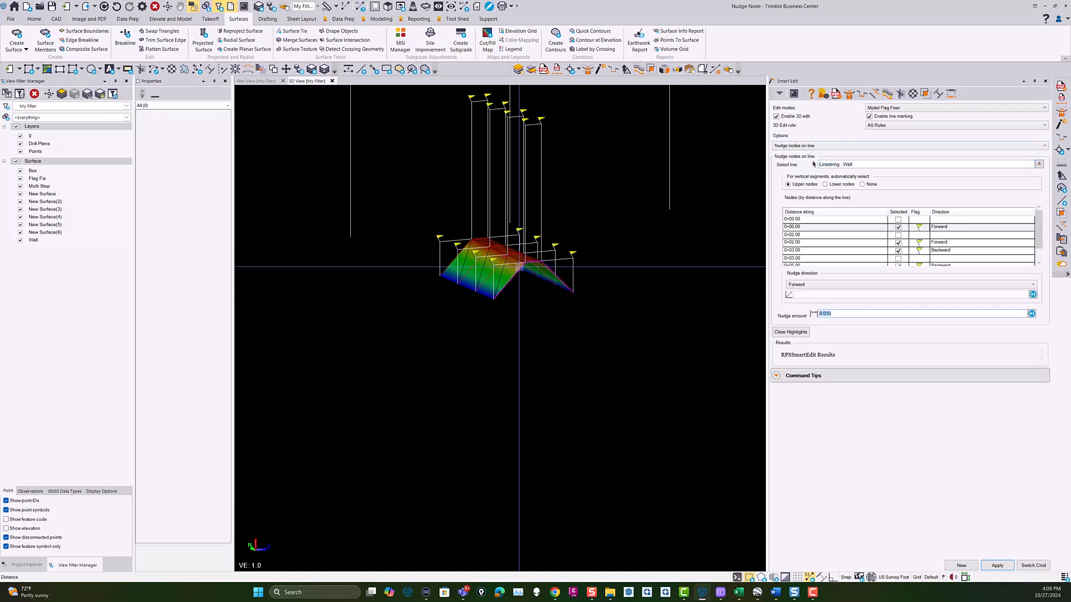
scroll(553, 295, up, 3)
key(Return)
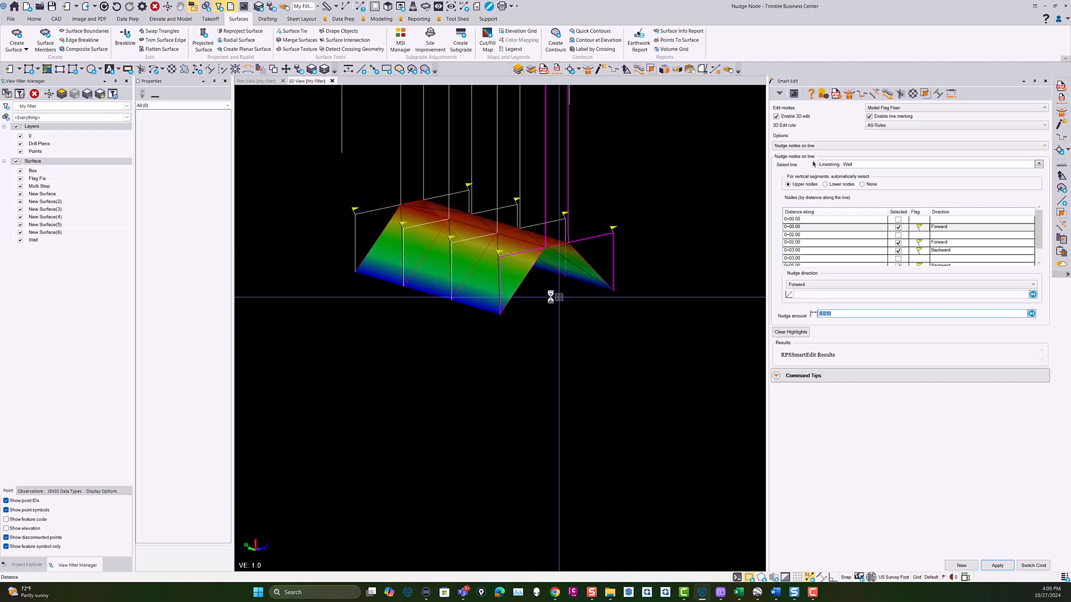
Step: Nudge the flagged upper nodes by 0.010 on the wall's three remaining cross-section lines
scroll(571, 272, down, 2)
middle_drag(508, 241, 521, 305)
scroll(521, 304, up, 3)
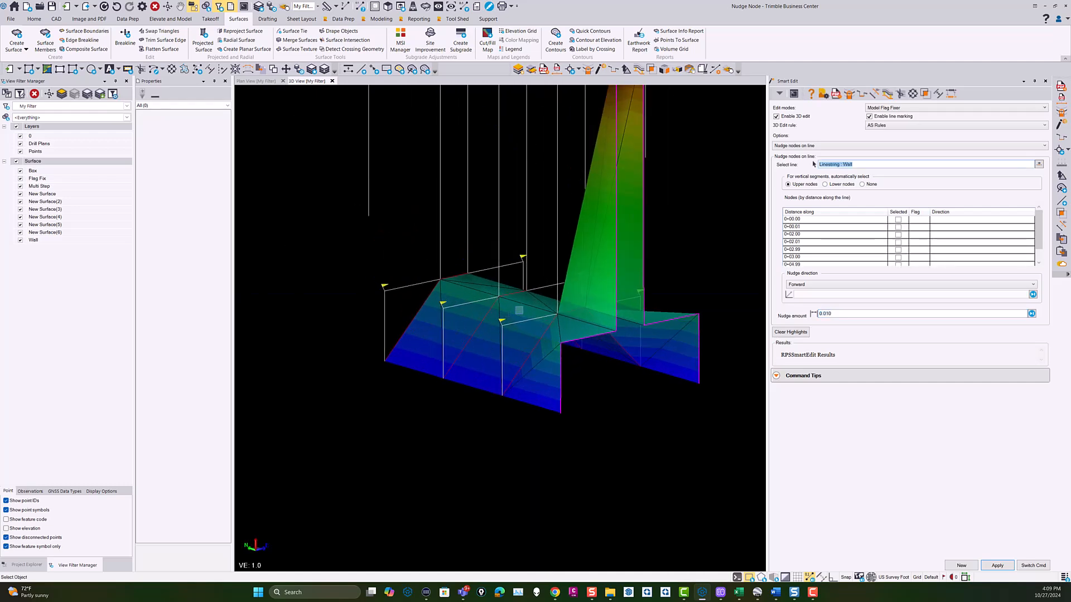
click(519, 321)
key(Return)
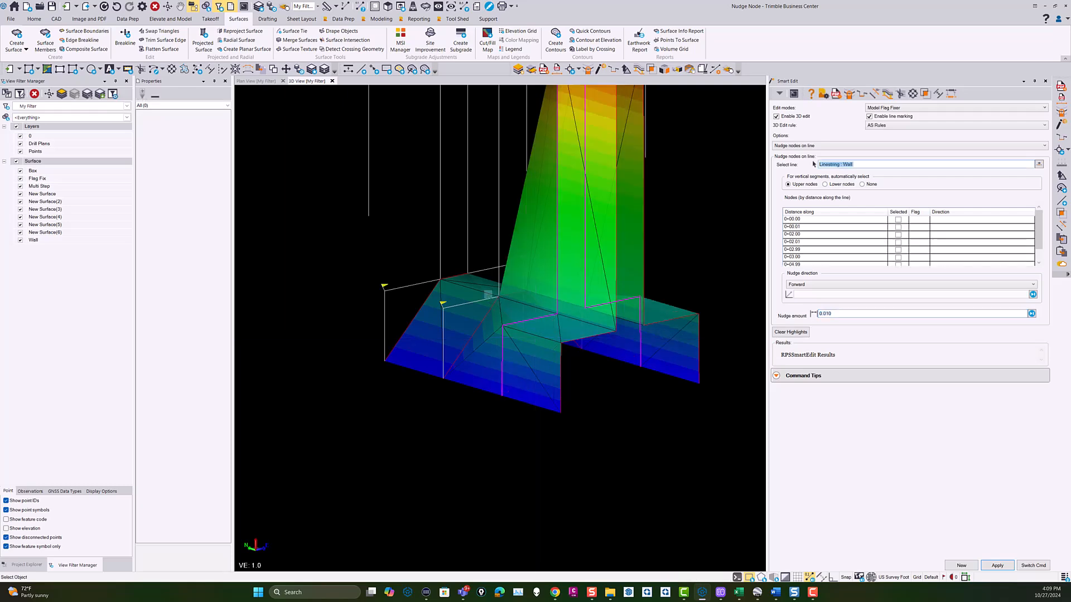
click(480, 310)
key(Return)
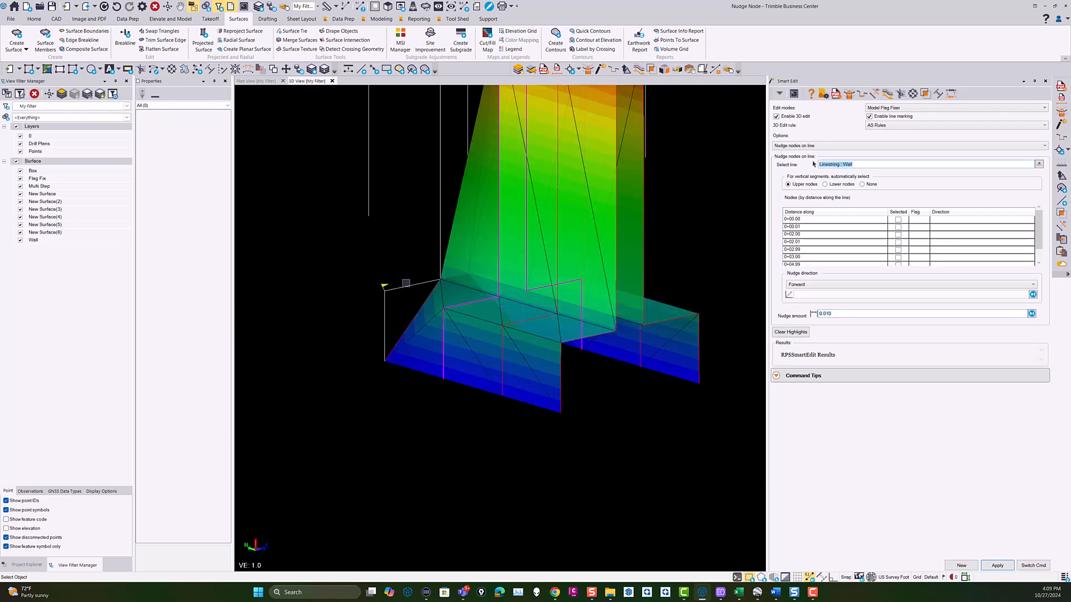
click(407, 287)
key(Return)
Step: Switch to Nudge line and nudge the near upper footing line of the second wall to the right by 0.010
scroll(407, 286, down, 6)
mouse_move(436, 281)
right_down()
mouse_move(395, 277)
mouse_move(444, 281)
right_up()
middle_drag(539, 289, 471, 312)
scroll(532, 291, up, 4)
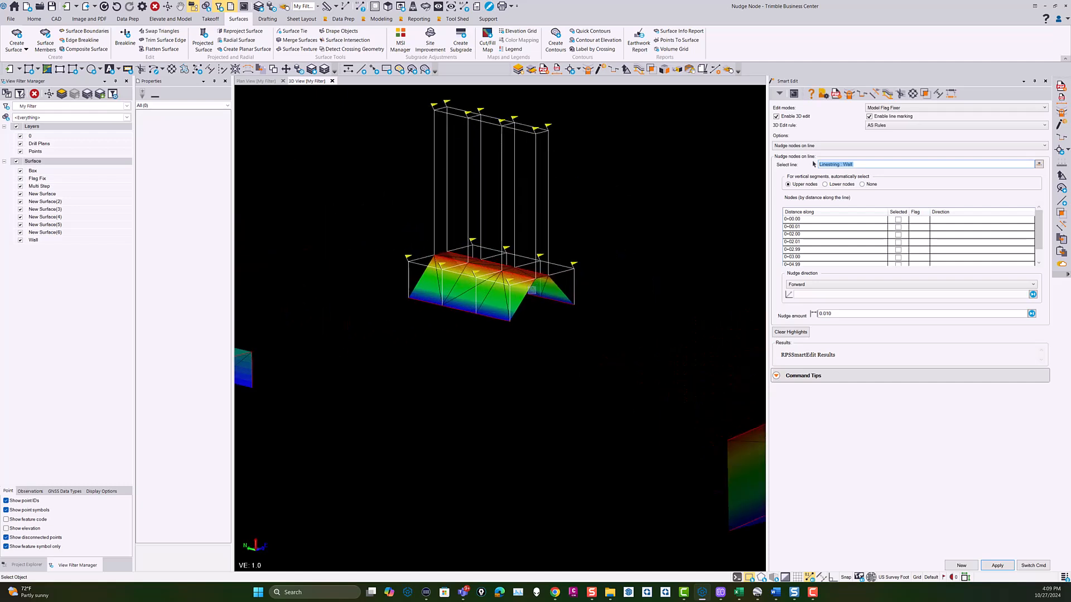
click(795, 147)
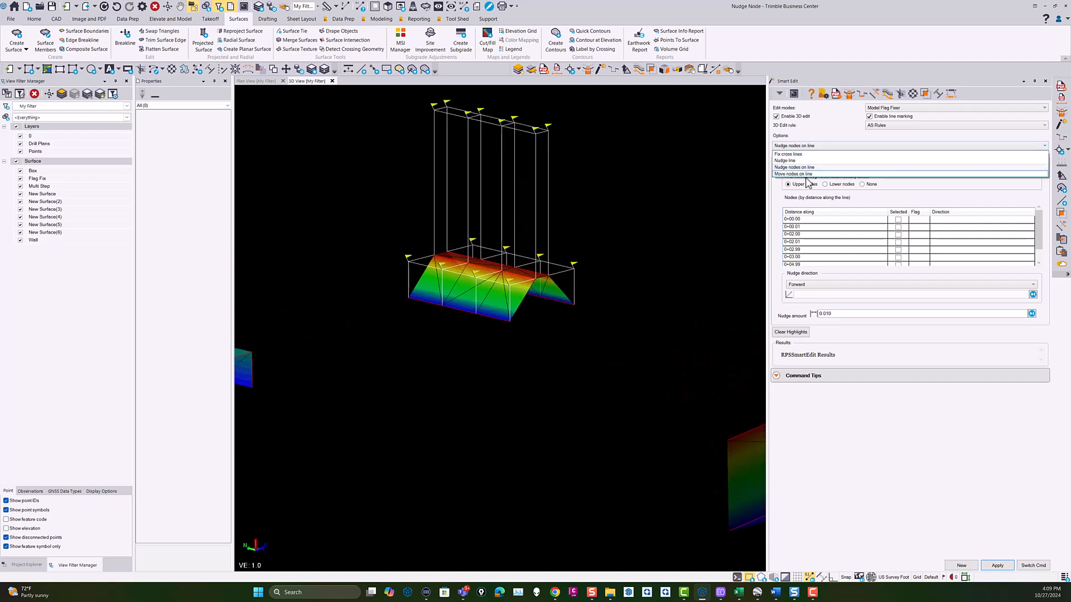
click(792, 161)
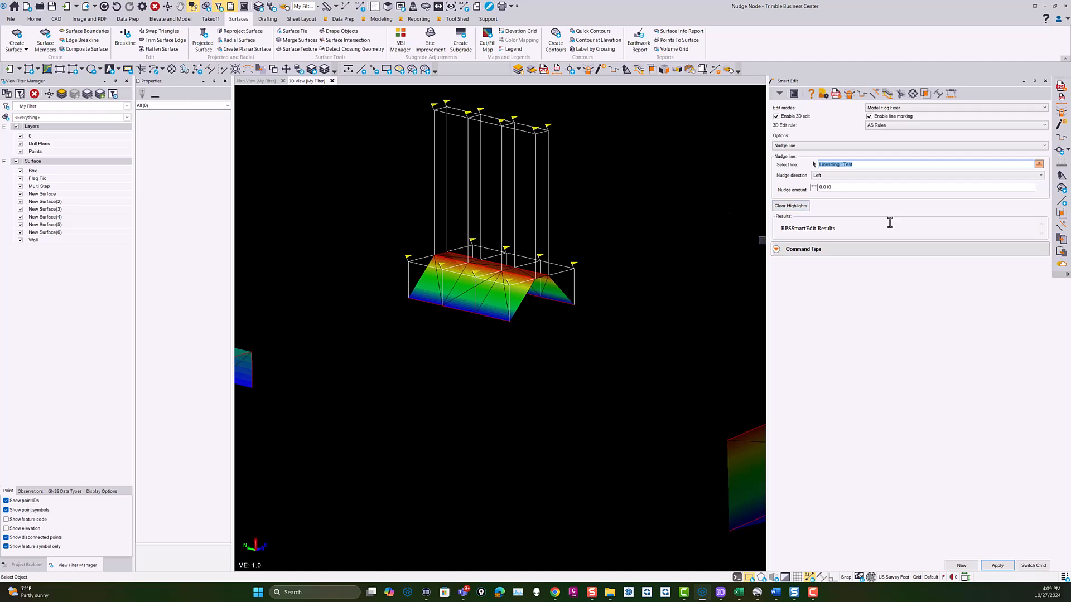
mouse_move(572, 277)
right_down()
mouse_move(543, 271)
mouse_move(577, 281)
right_up()
click(830, 176)
click(831, 188)
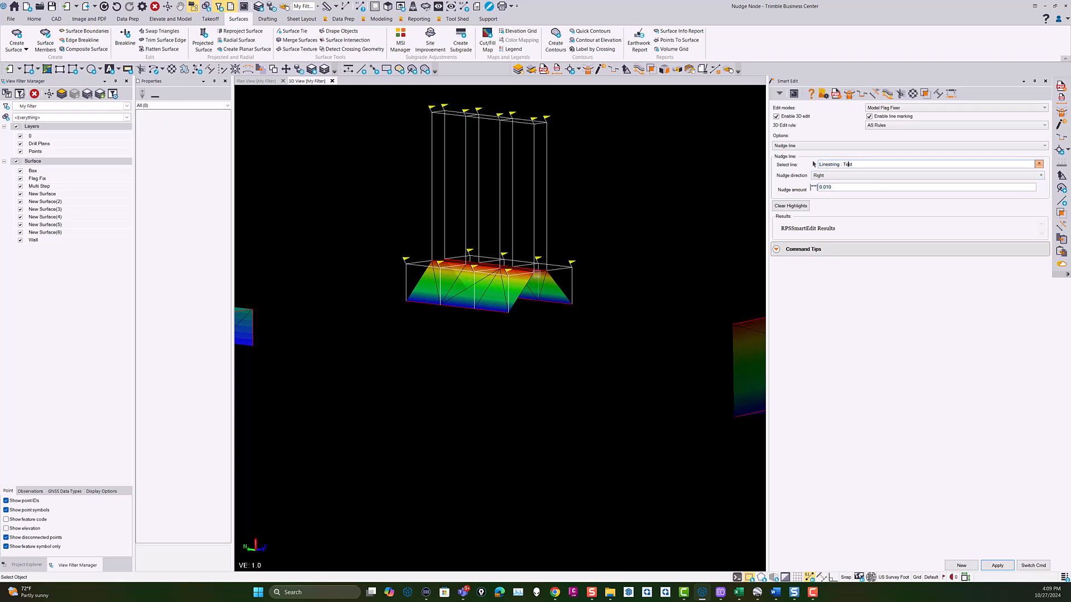
click(528, 281)
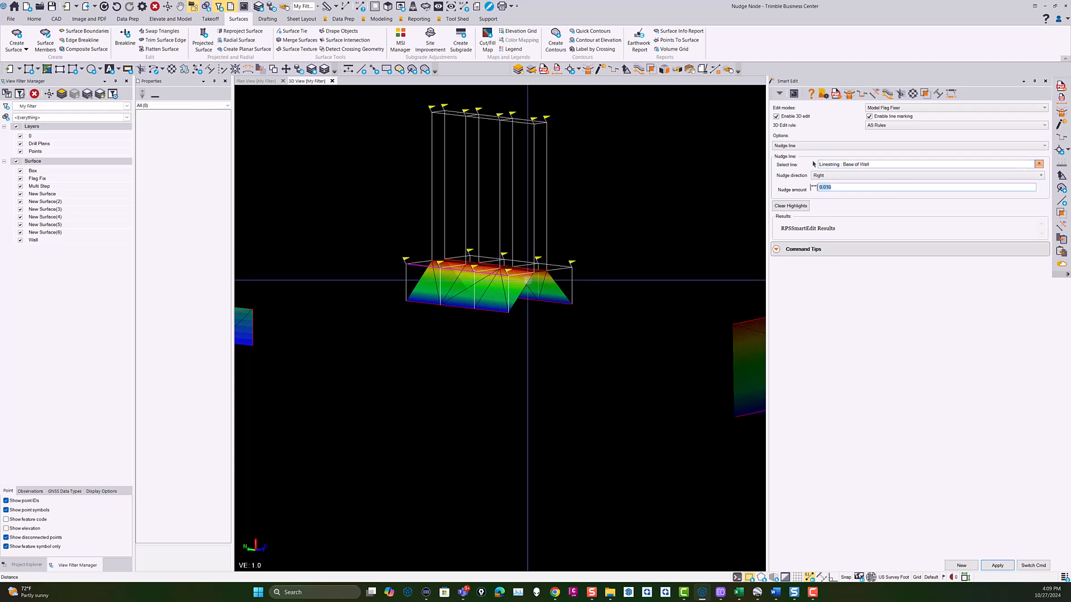
key(Return)
middle_drag(522, 287, 502, 298)
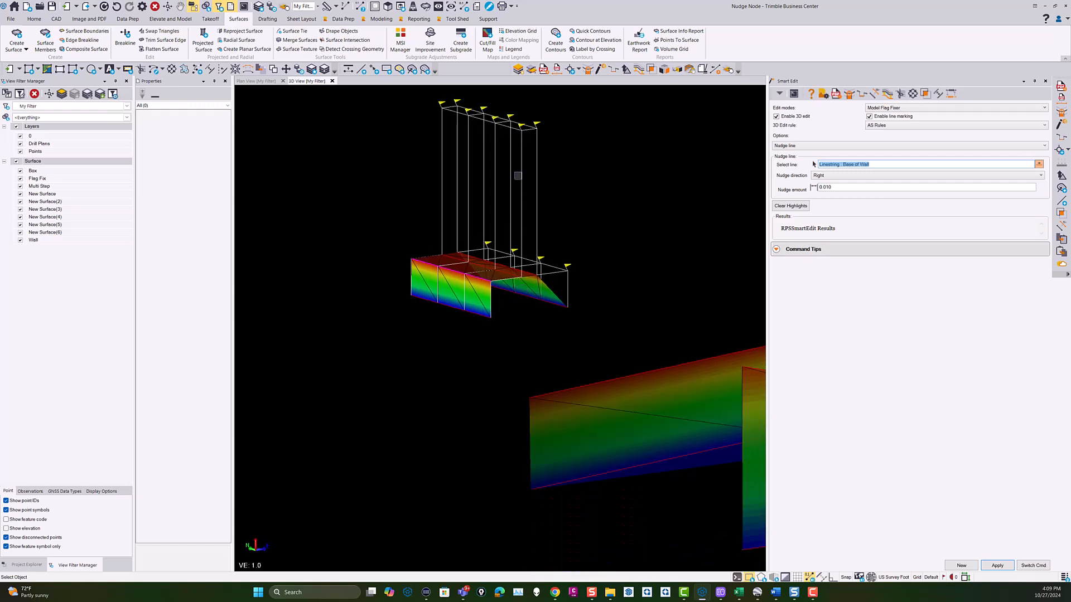
Step: Nudge the near top line of the second wall, Linestring: Base of Wall, to the right by 0.010
click(507, 128)
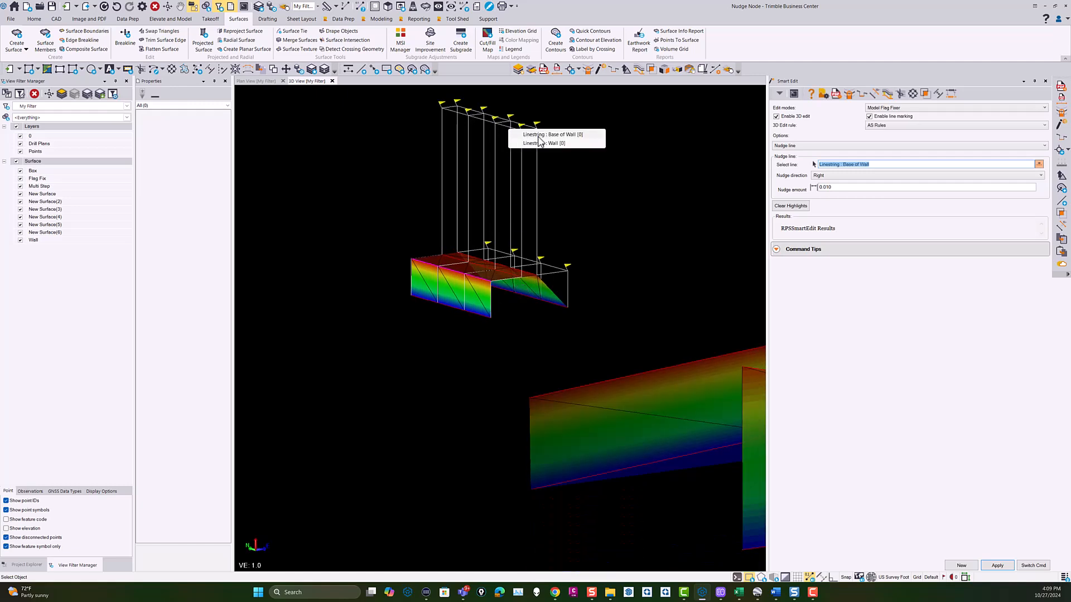
click(538, 135)
scroll(552, 240, up, 5)
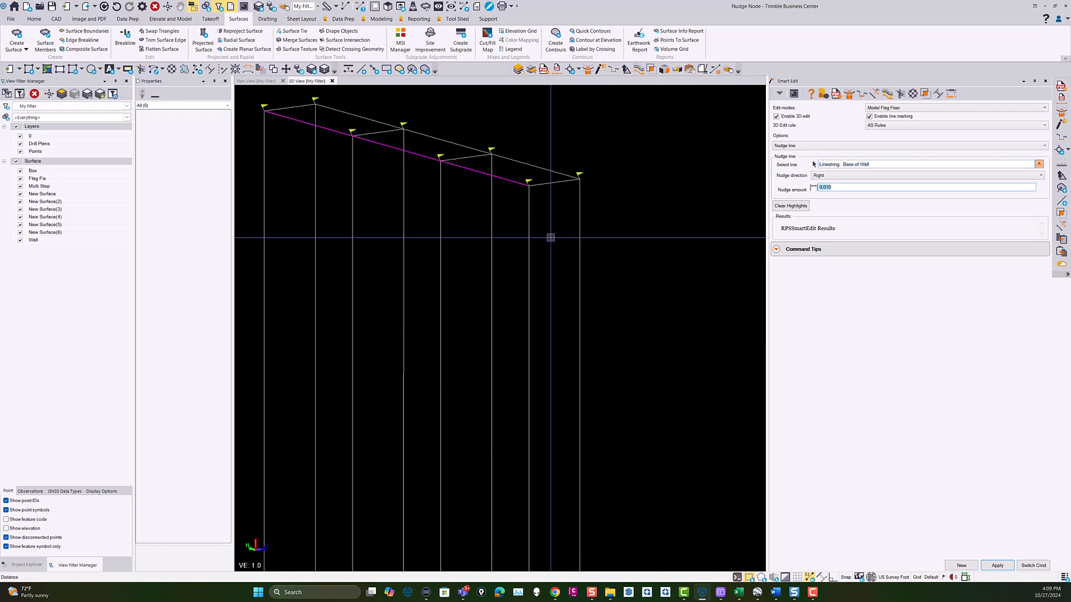
key(Return)
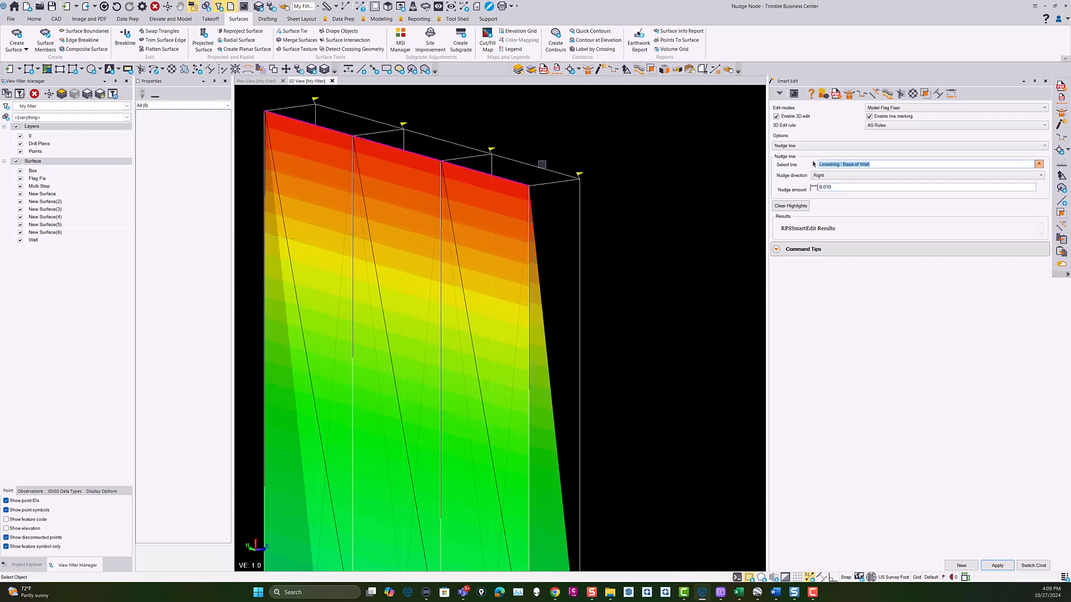
Step: Nudge the remaining flagged lines on the far side of the second wall to the left by 0.010
click(818, 176)
click(817, 183)
key(Return)
scroll(598, 277, down, 5)
scroll(598, 278, down, 3)
middle_drag(593, 296, 542, 313)
middle_drag(640, 364, 682, 360)
Step: Switch to Nudge nodes on line and set the nearest isolated vertical line, Linestring: Test, to nudge its lower node at 180°
scroll(672, 362, down, 4)
scroll(578, 362, down, 2)
right_drag(599, 367, 716, 376)
middle_drag(522, 353, 662, 246)
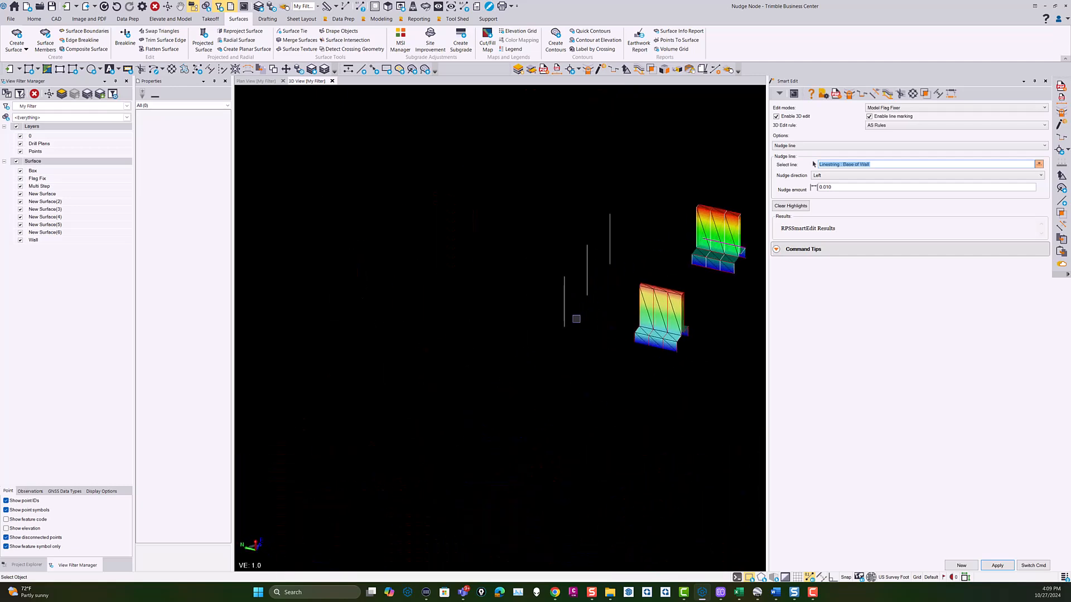
click(796, 148)
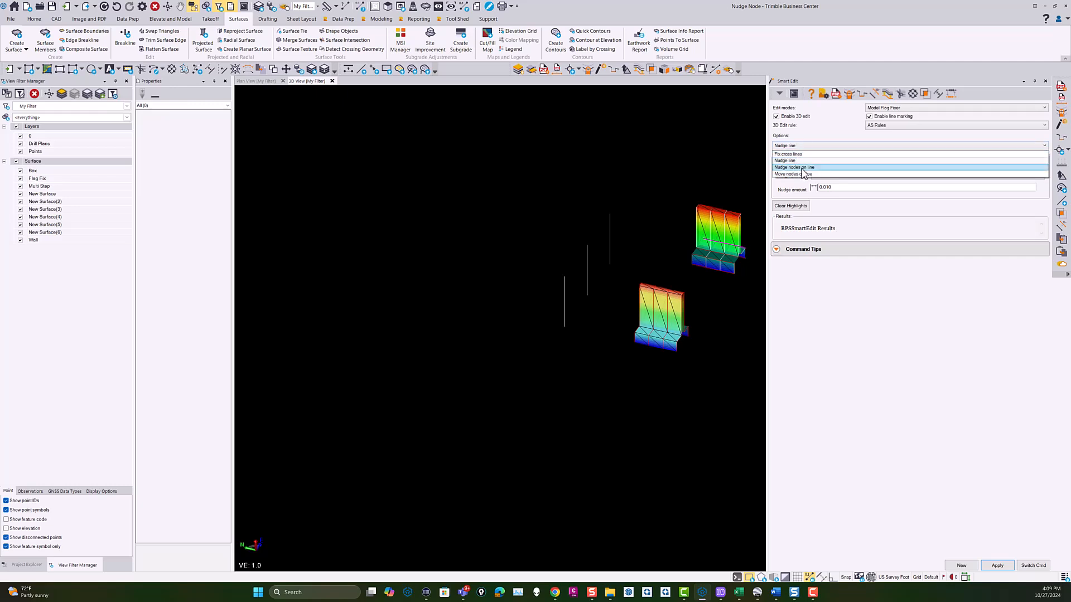
click(801, 168)
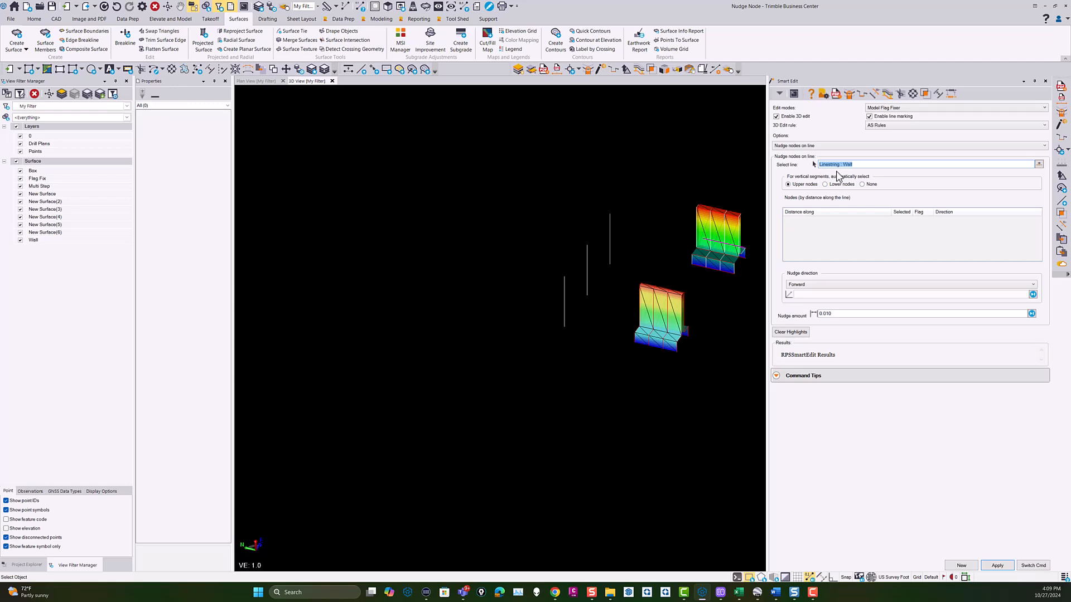
click(862, 164)
click(561, 292)
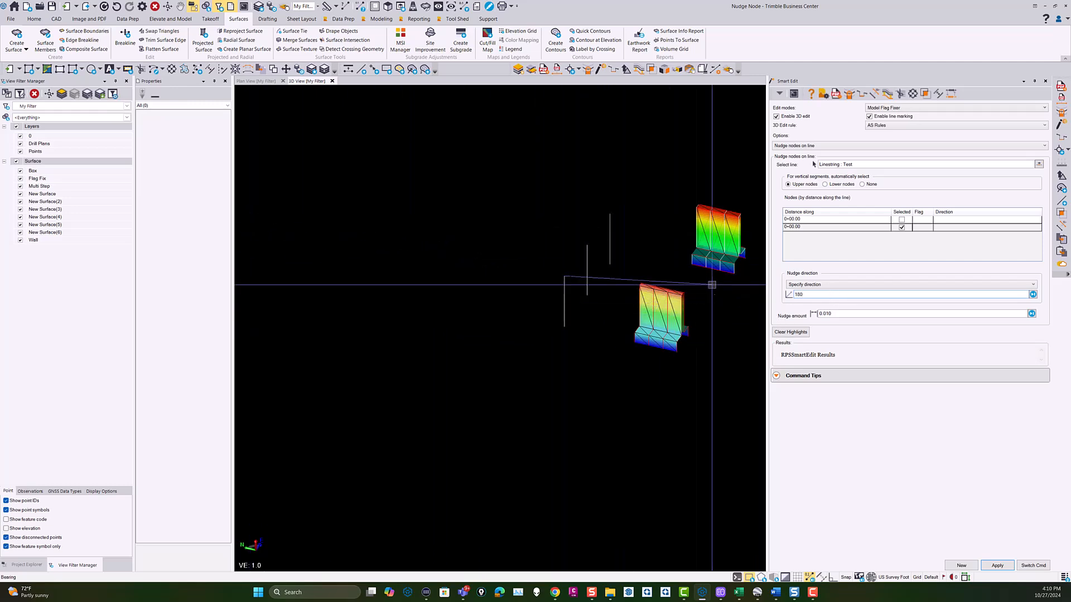
click(842, 314)
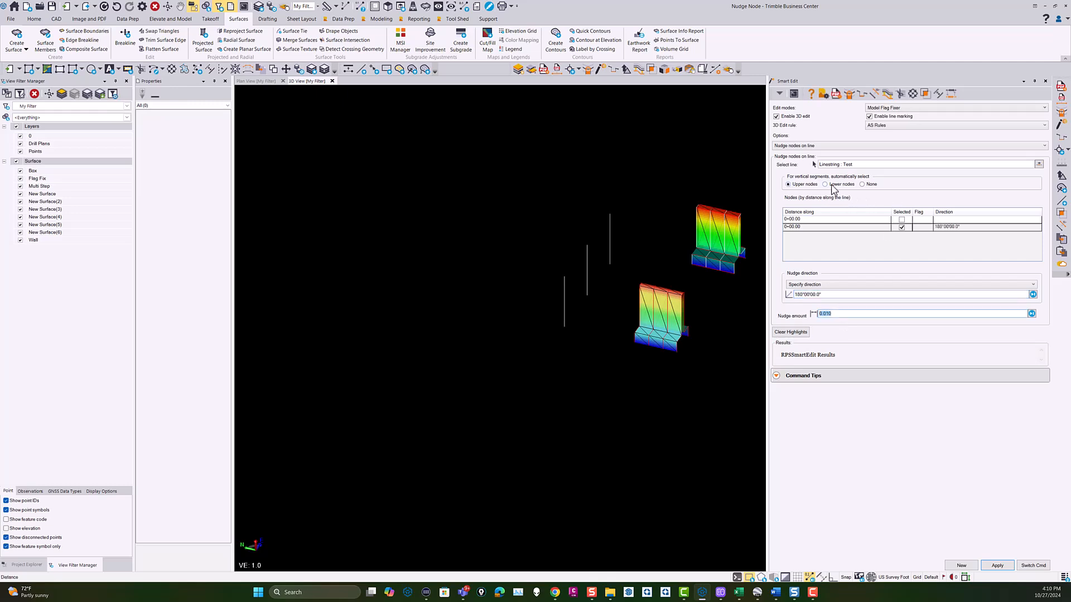
click(826, 185)
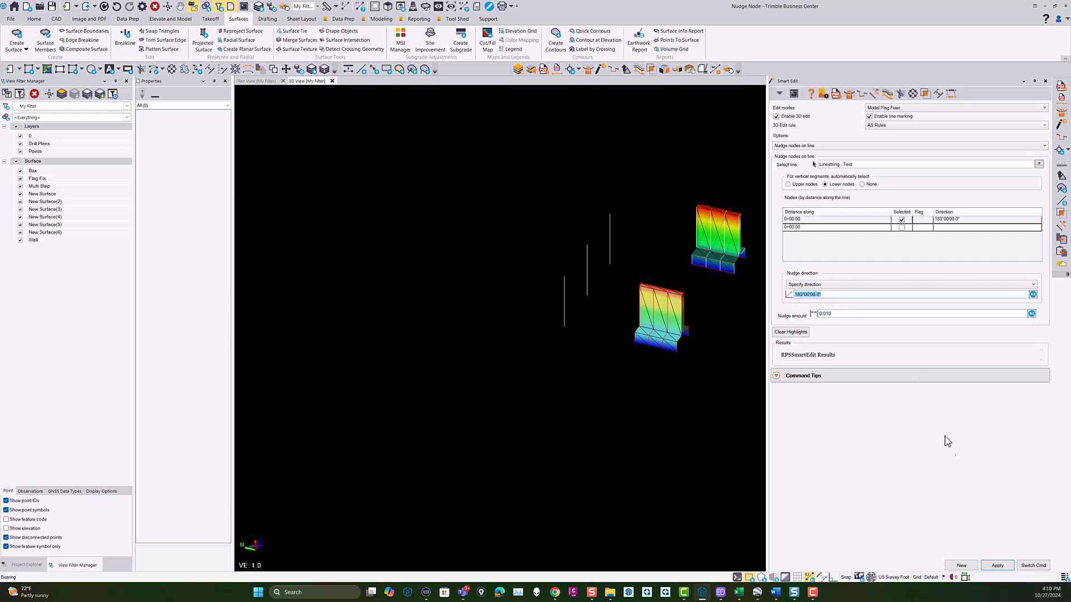
Step: Try nudging the lower node of the nearest vertical line by 1.000 at 180°
scroll(546, 334, up, 2)
click(840, 314)
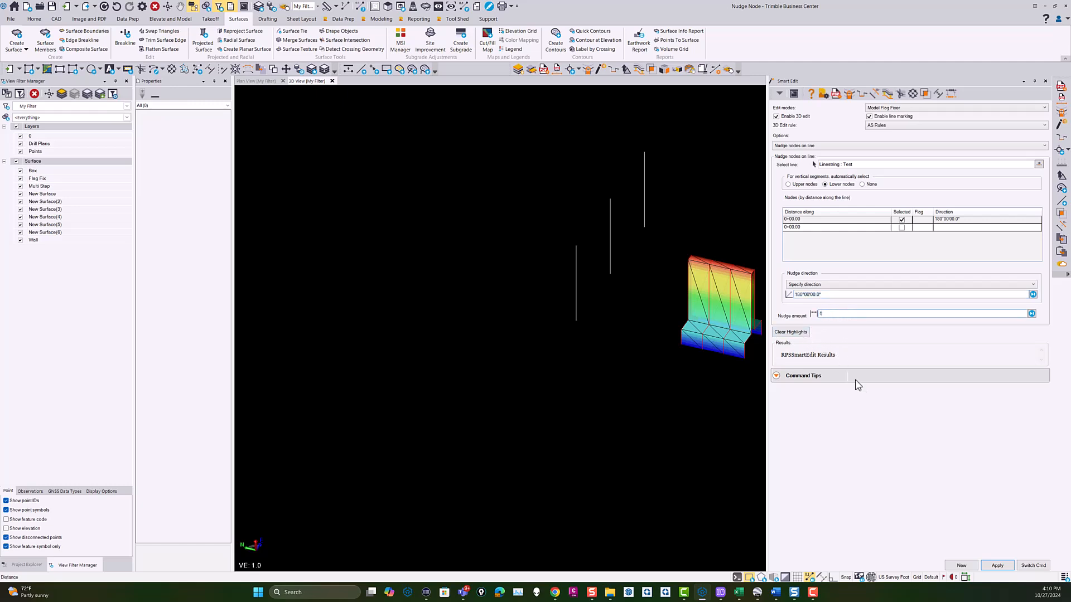
key(Return)
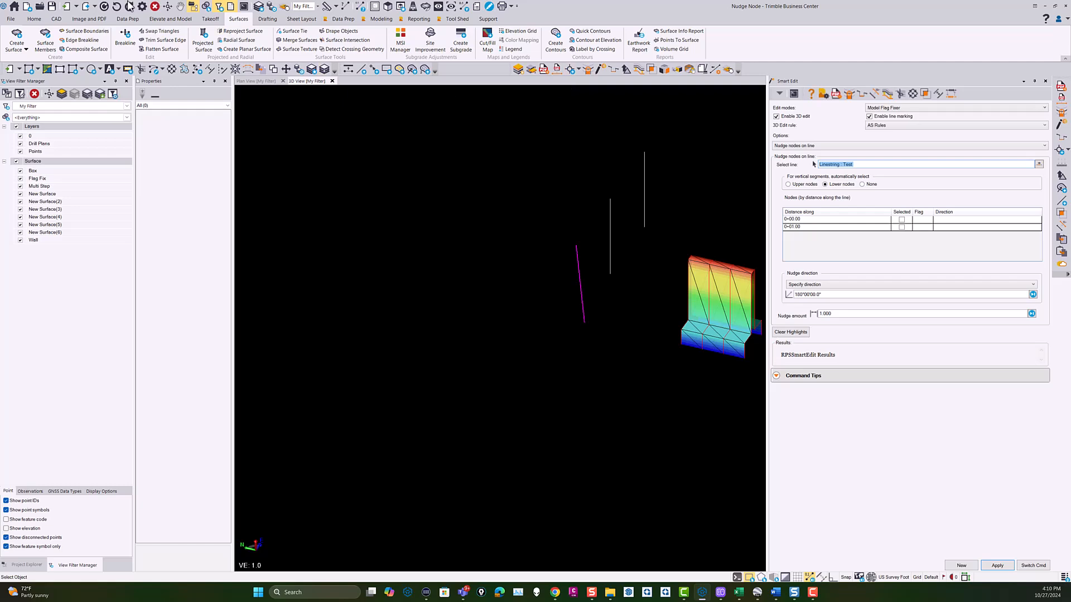
click(117, 8)
Step: Set the nudge amount to 0.01 and nudge the lower nodes of the isolated vertical Test lines at 180°
click(823, 314)
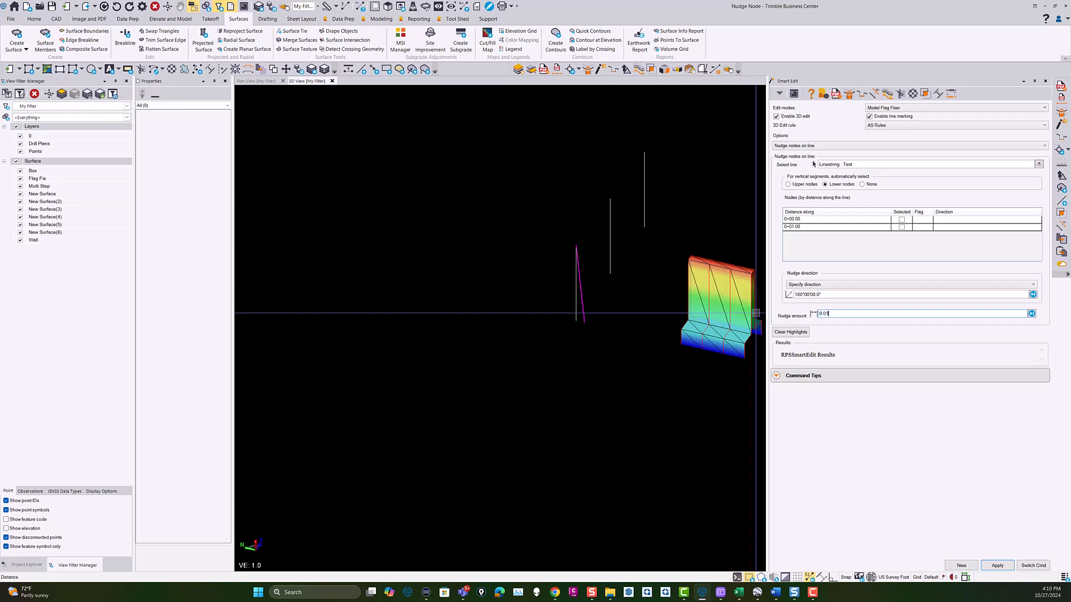
click(997, 565)
click(610, 242)
key(Return)
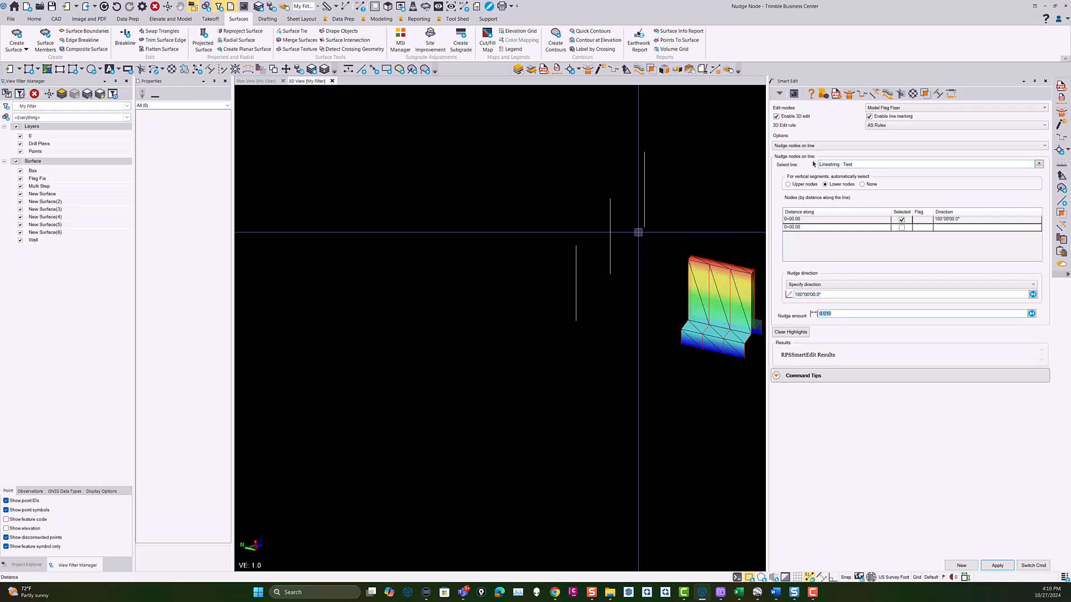
key(Return)
click(643, 199)
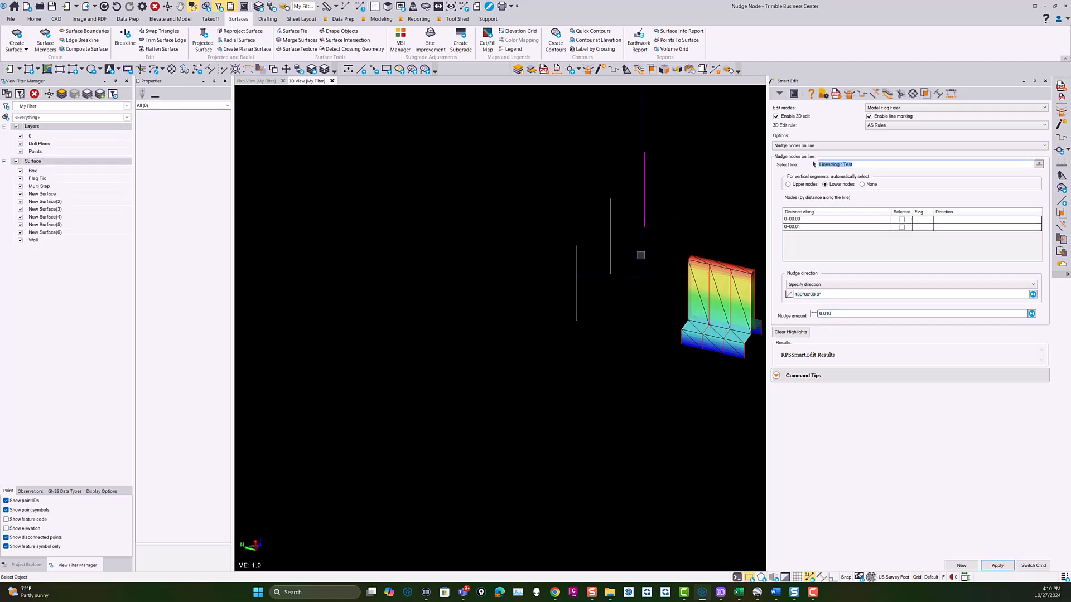
key(BackSpace)
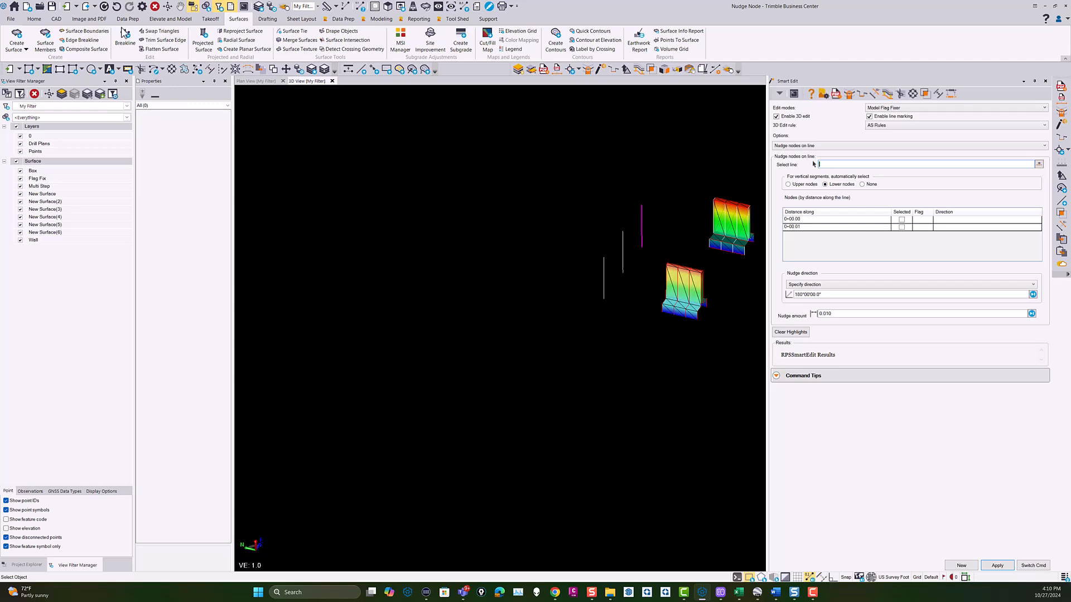
Step: Create a surface named Noise Wall from the three isolated vertical lines
click(17, 37)
drag(636, 286, 590, 199)
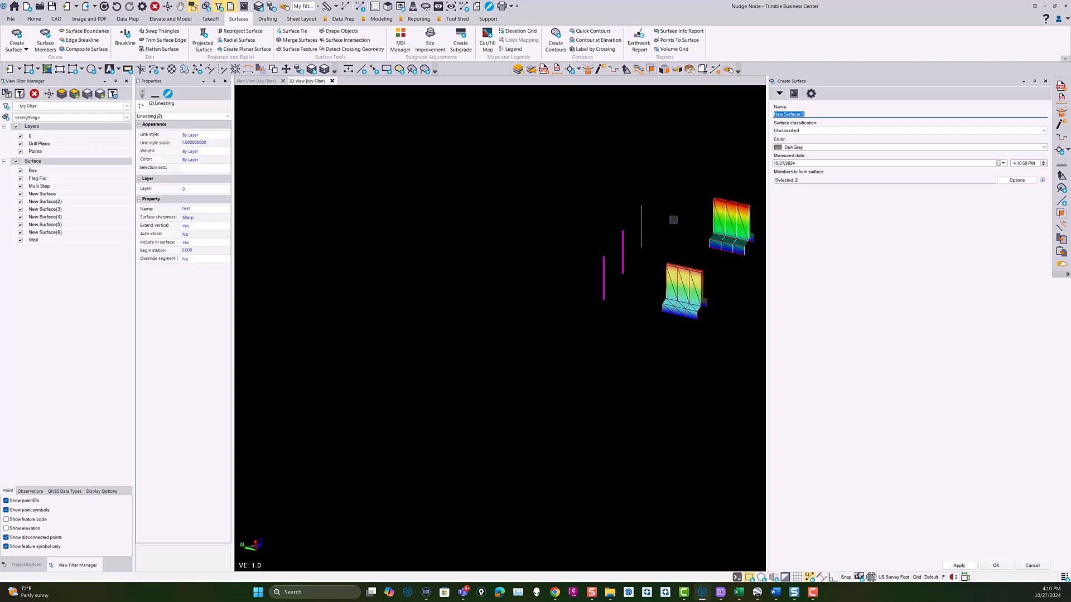
click(642, 217)
text(Noise Wall)
click(996, 565)
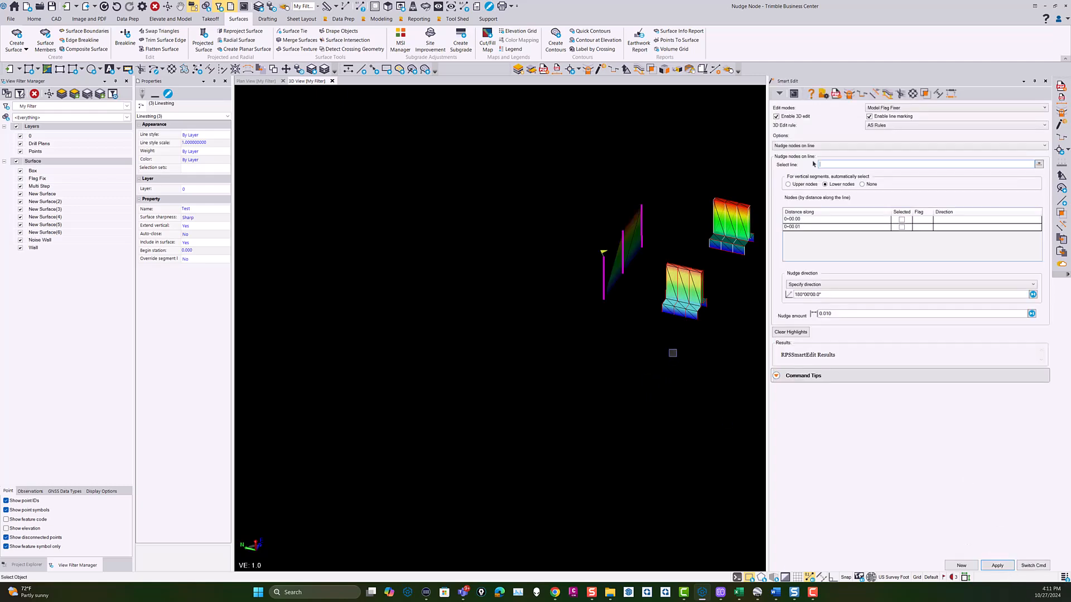
Step: Nudge the lower node of the flagged end line on the Noise Wall surface by 0.010 at 180°
right_drag(597, 274, 648, 273)
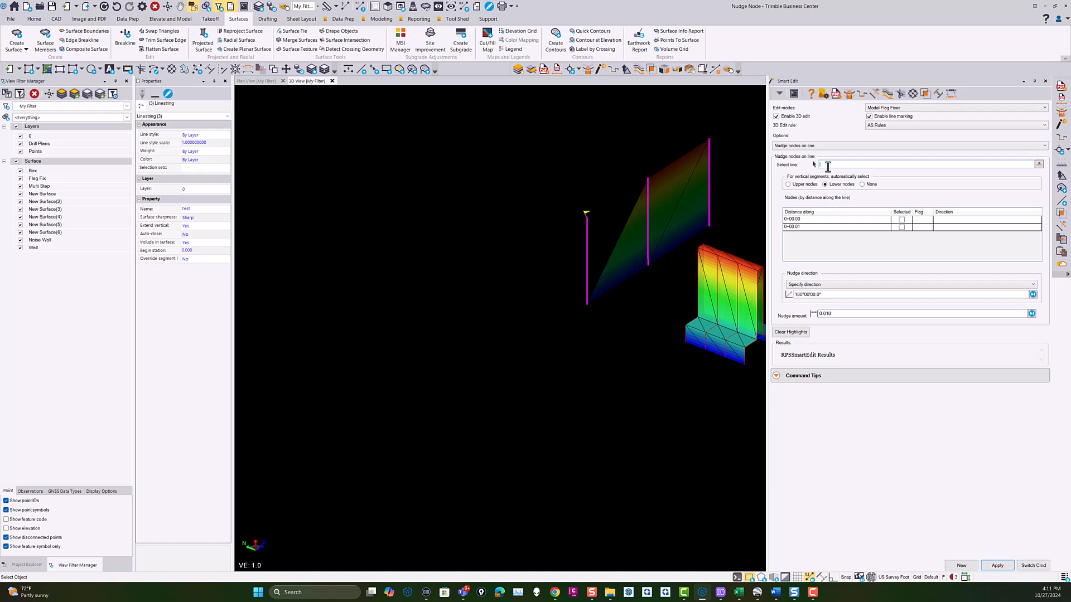
click(587, 248)
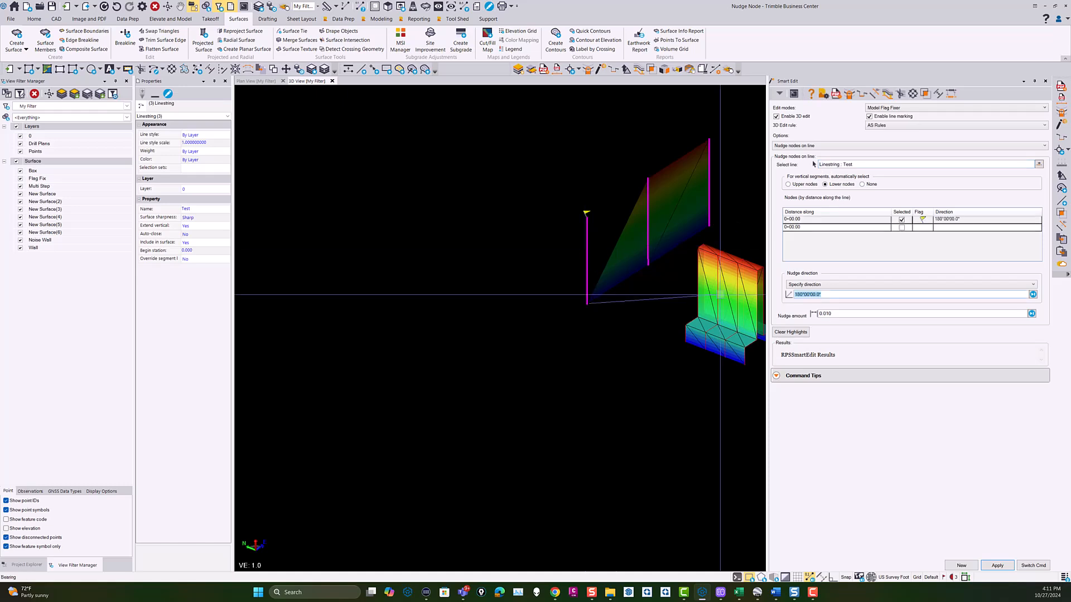
click(998, 566)
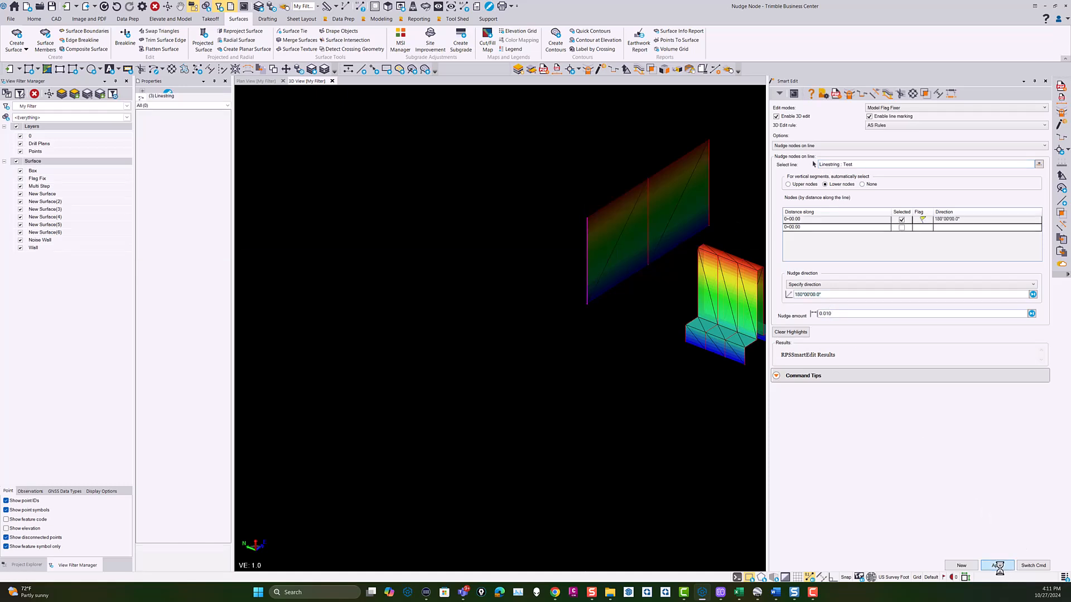
Step: Nudge the lower flagged nodes of each cross-section line on the Multi Step surface by 0.010
scroll(597, 396, down, 2)
scroll(596, 396, down, 5)
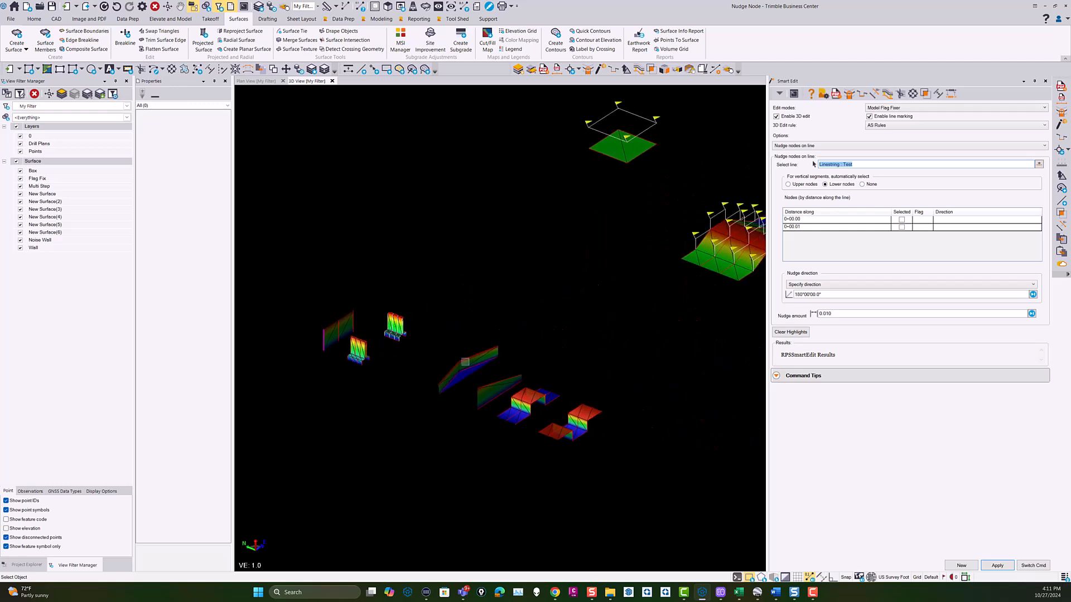
middle_drag(749, 381, 612, 347)
right_drag(607, 355, 575, 346)
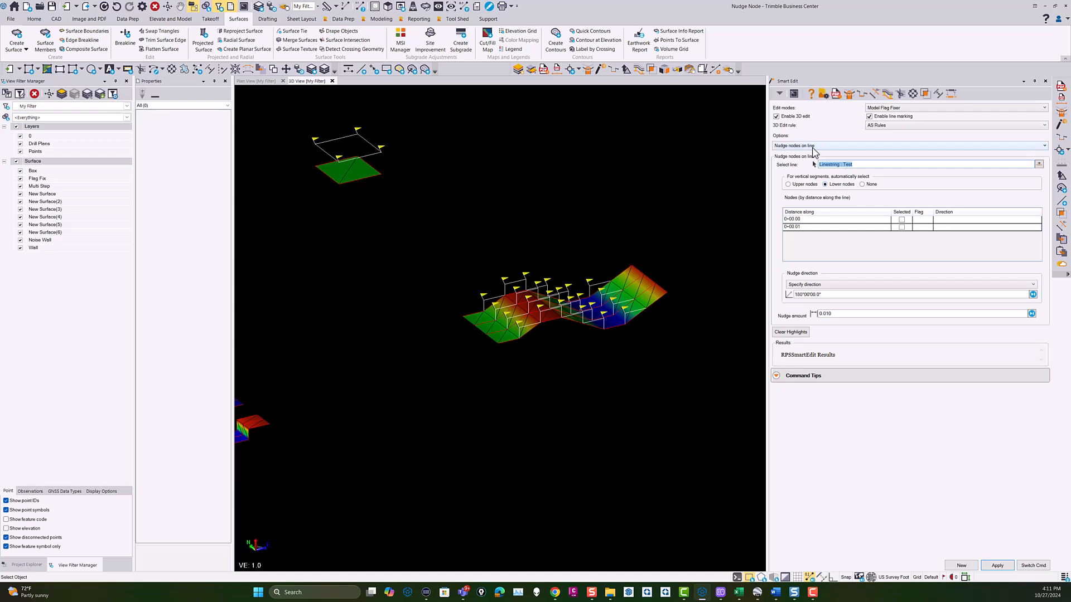
scroll(527, 327, up, 4)
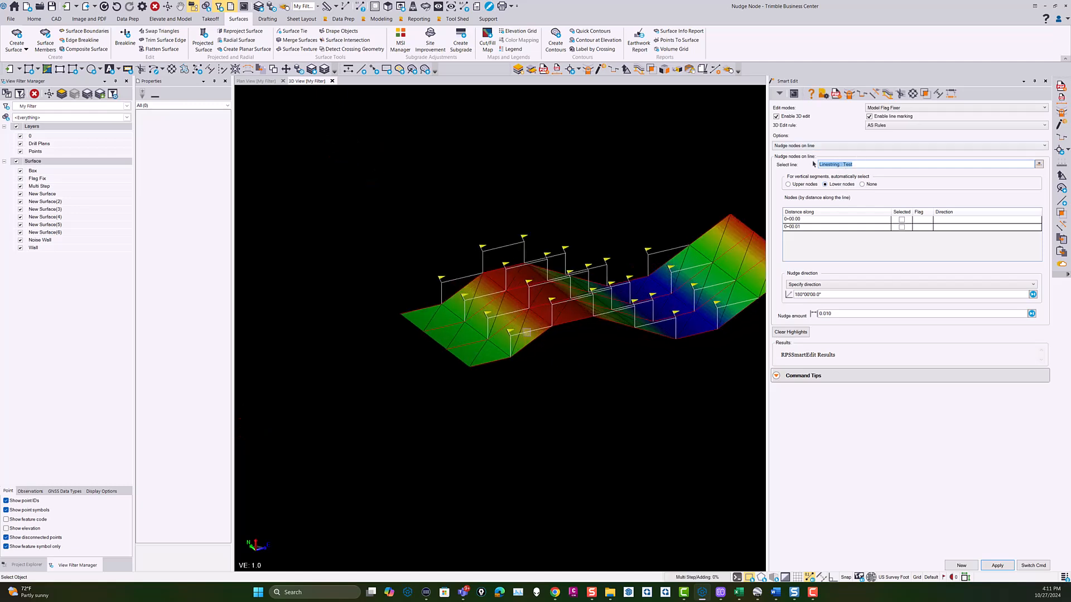
click(526, 333)
key(Return)
click(504, 316)
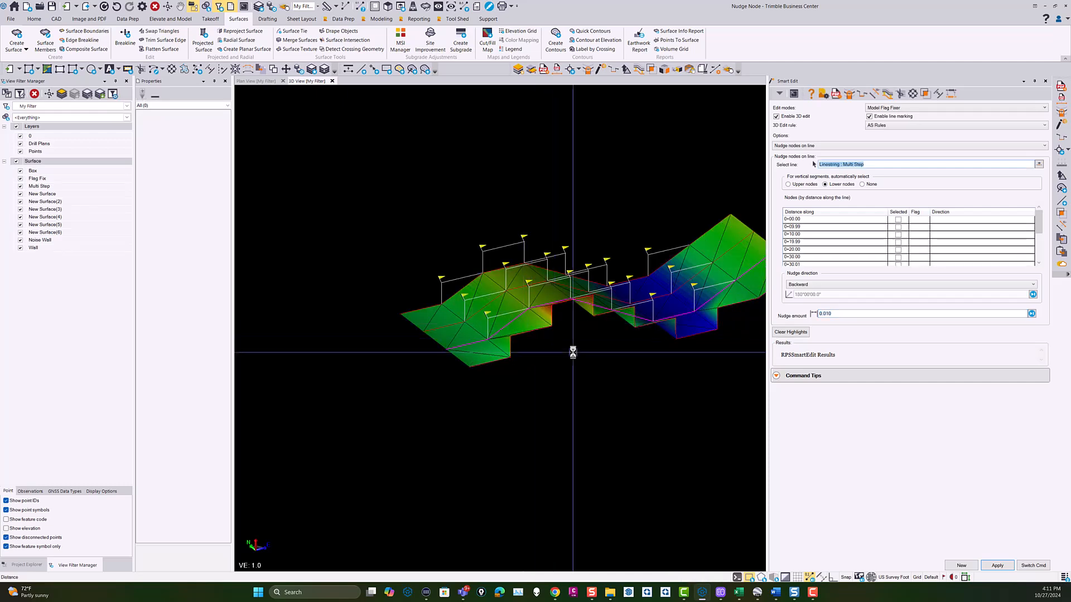
key(Return)
click(487, 294)
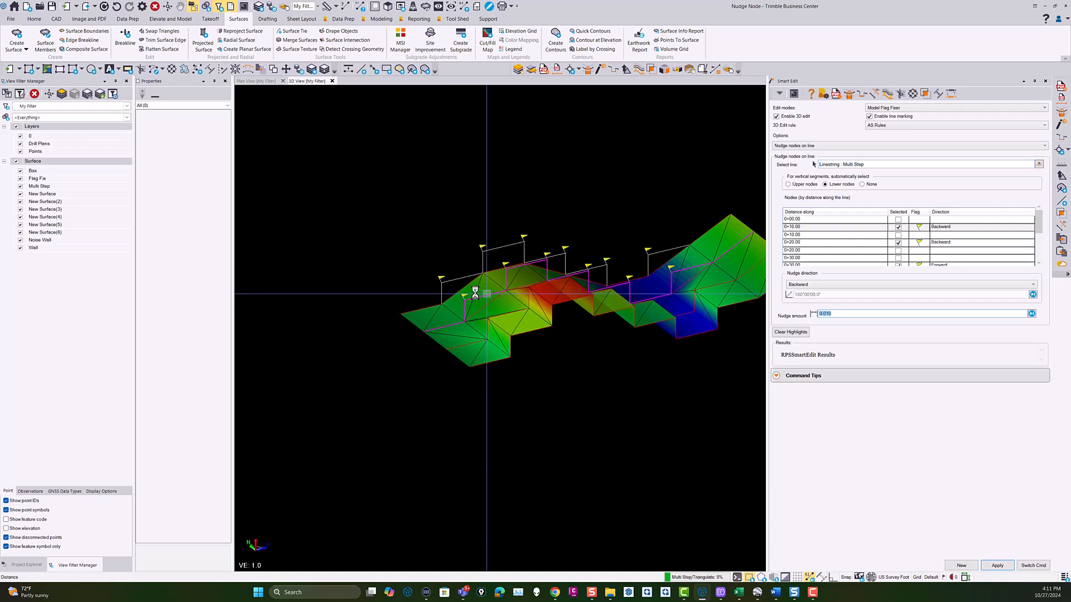
key(Return)
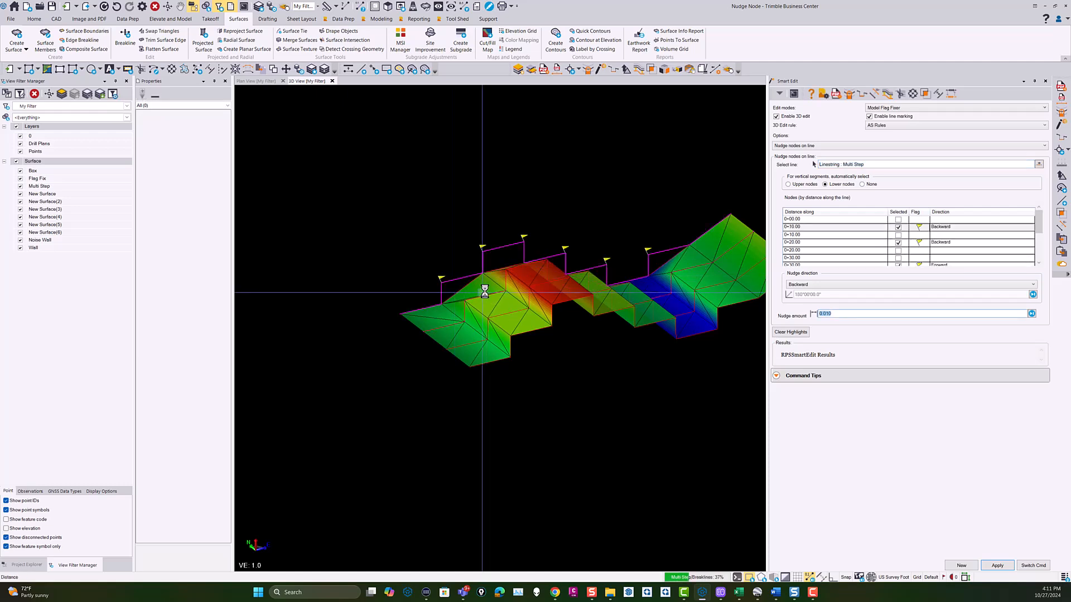
Step: Switch to Nudge line and select the flagged upper rectangular linestring of the box surface
middle_drag(606, 323, 586, 325)
scroll(585, 326, down, 6)
middle_drag(491, 238, 541, 275)
scroll(543, 277, up, 6)
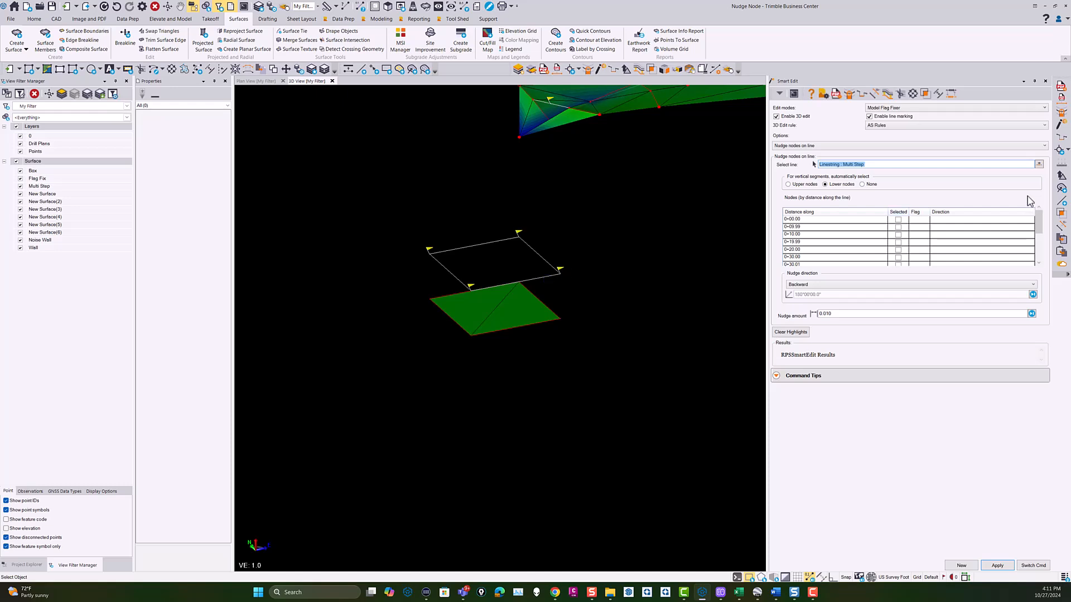
click(1039, 164)
click(552, 268)
scroll(475, 312, up, 3)
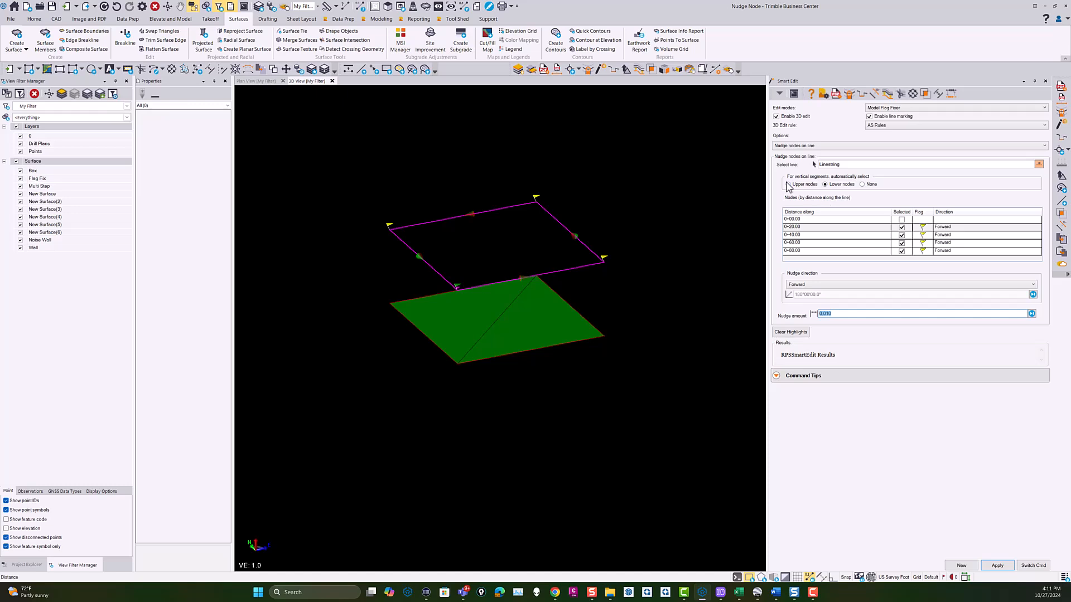
click(803, 146)
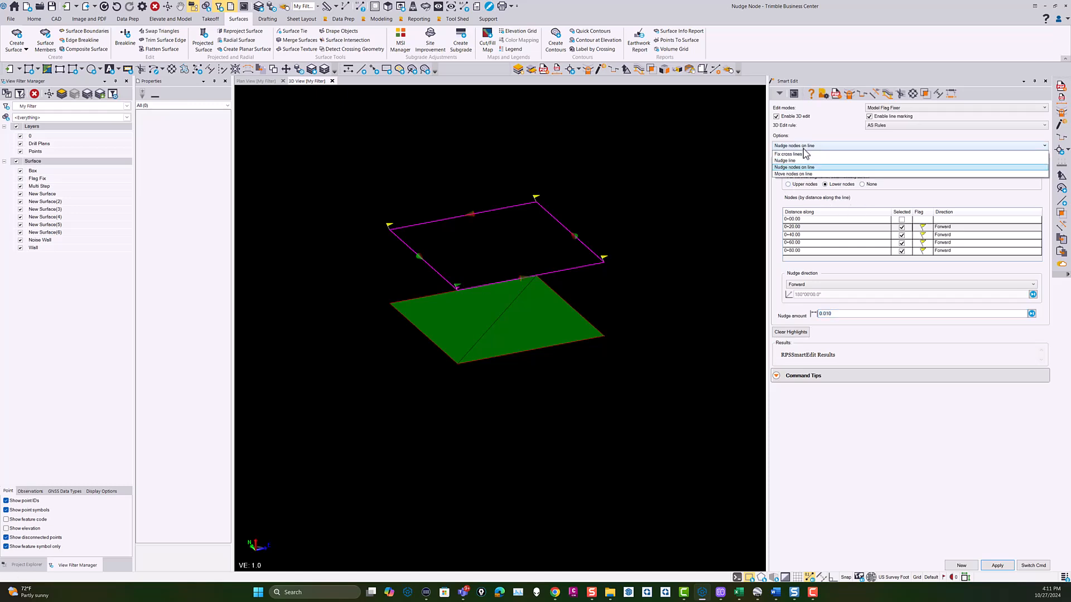
click(802, 166)
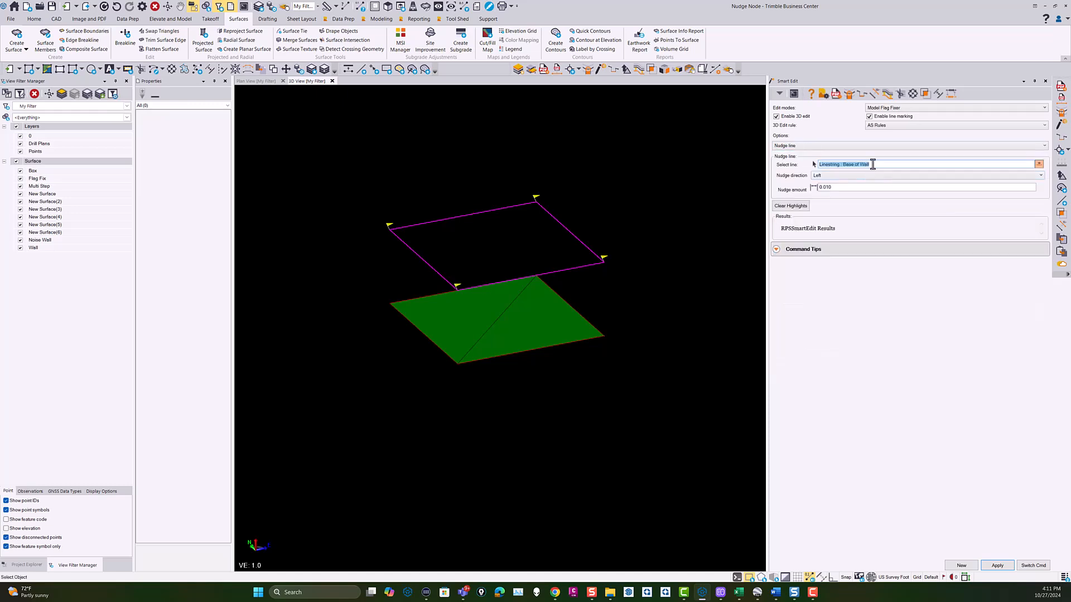
click(595, 264)
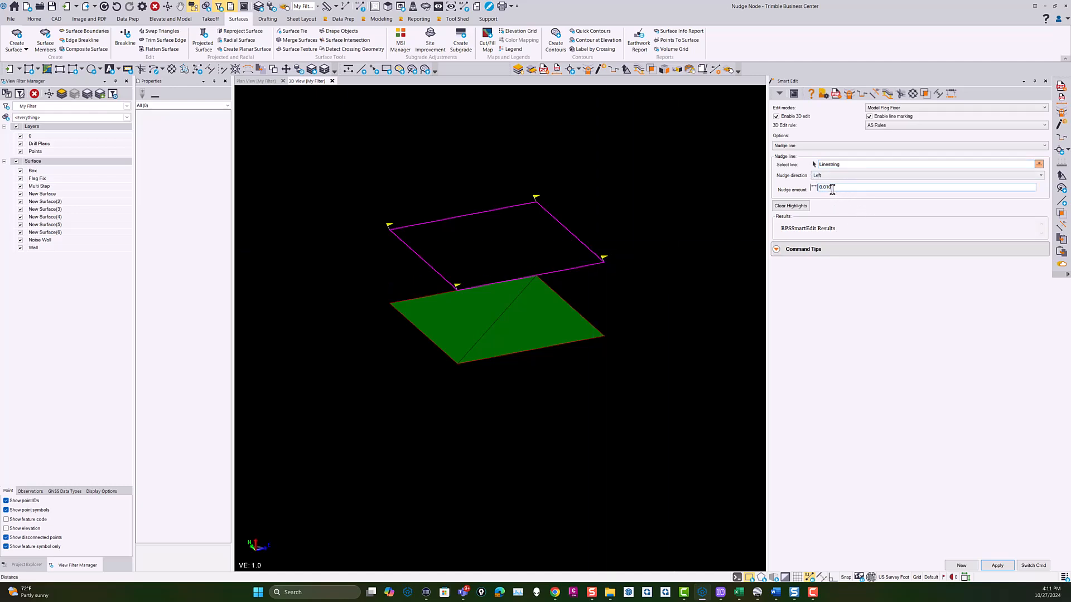
Step: Try nudging the box's upper linestring to the left by 0.010
click(997, 565)
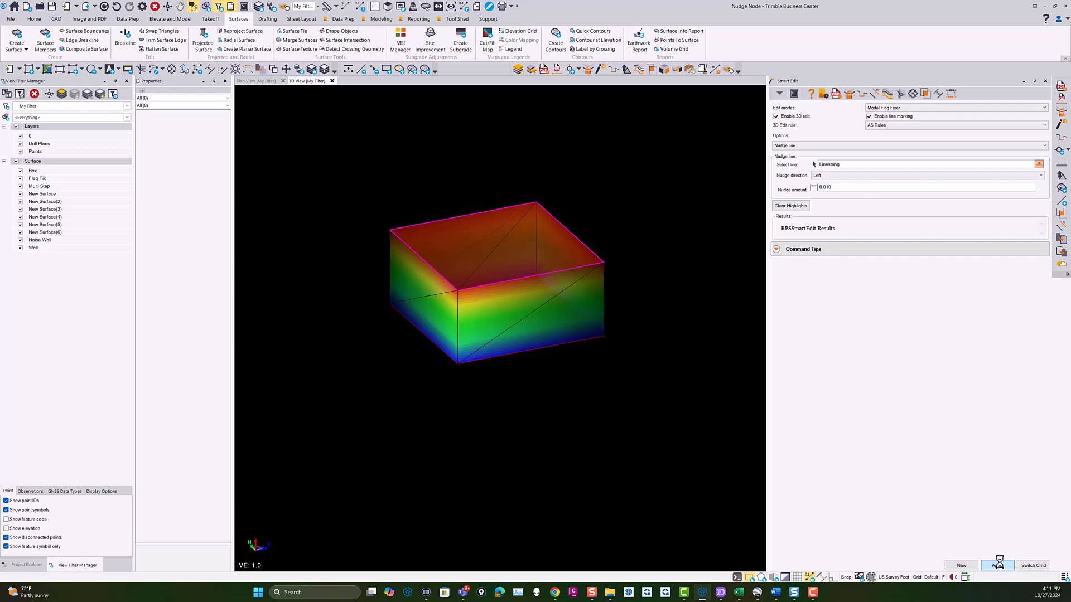
mouse_move(560, 373)
middle_down()
mouse_move(569, 409)
mouse_move(571, 351)
mouse_move(574, 376)
middle_up()
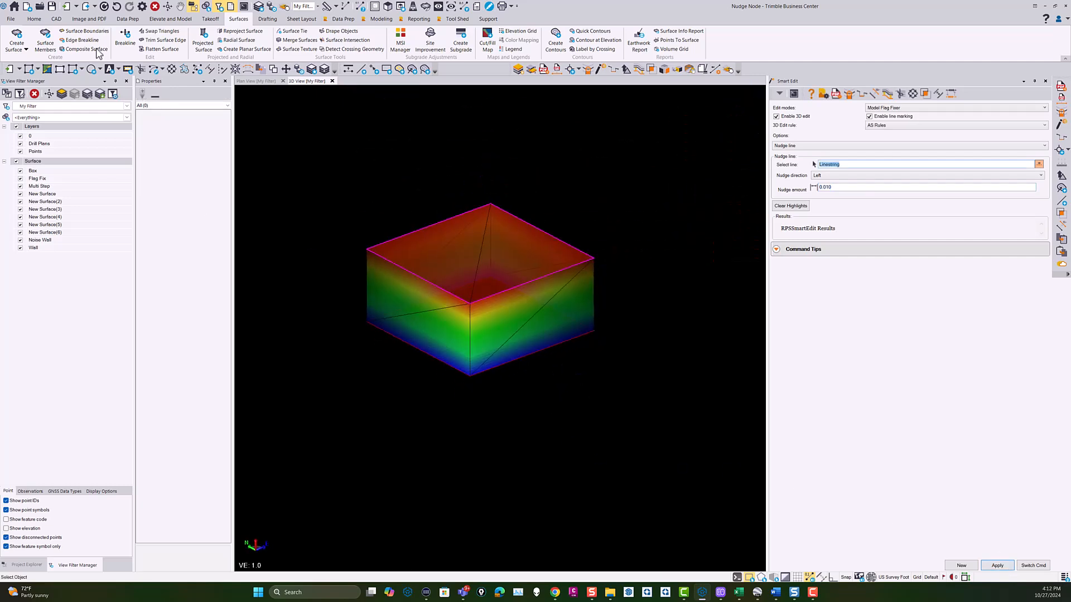
click(116, 6)
Step: Nudge the box's upper linestring to the right by 0.010
click(824, 175)
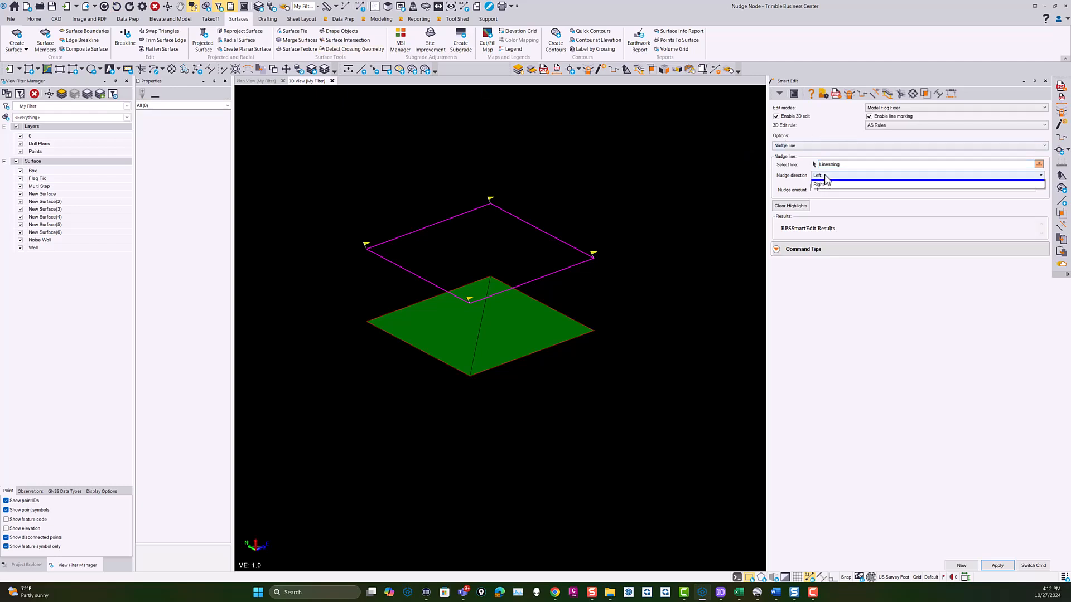
click(825, 191)
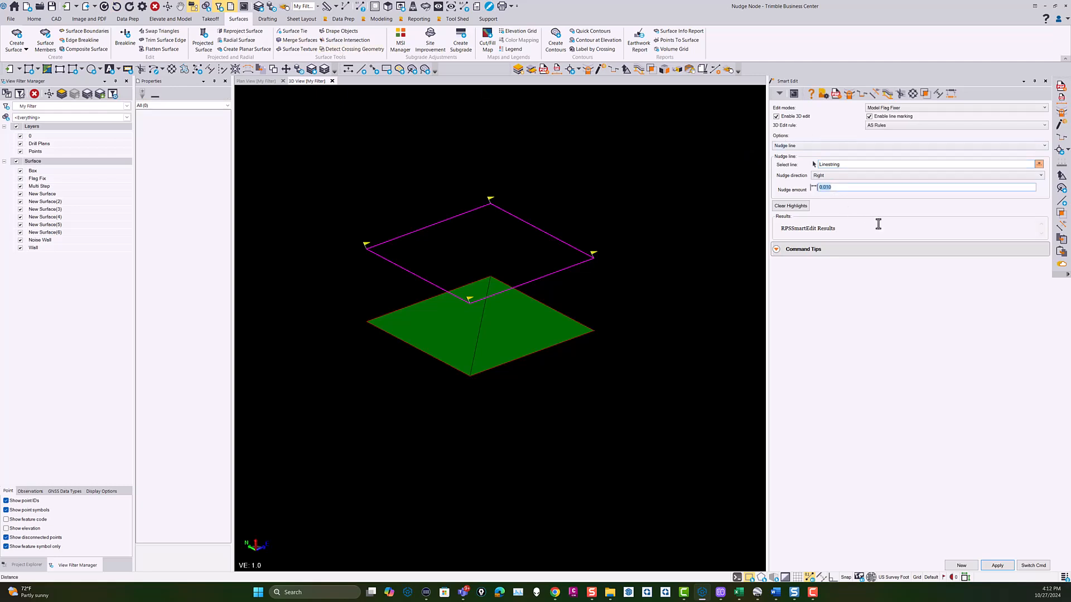
click(1006, 567)
Step: Show the flagged terrain surface beyond the box in the Plan View and switch the flag fixer to Fix cross lines
middle_drag(567, 342, 517, 367)
scroll(542, 334, down, 2)
scroll(545, 322, down, 6)
scroll(501, 328, up, 5)
middle_drag(547, 320, 520, 346)
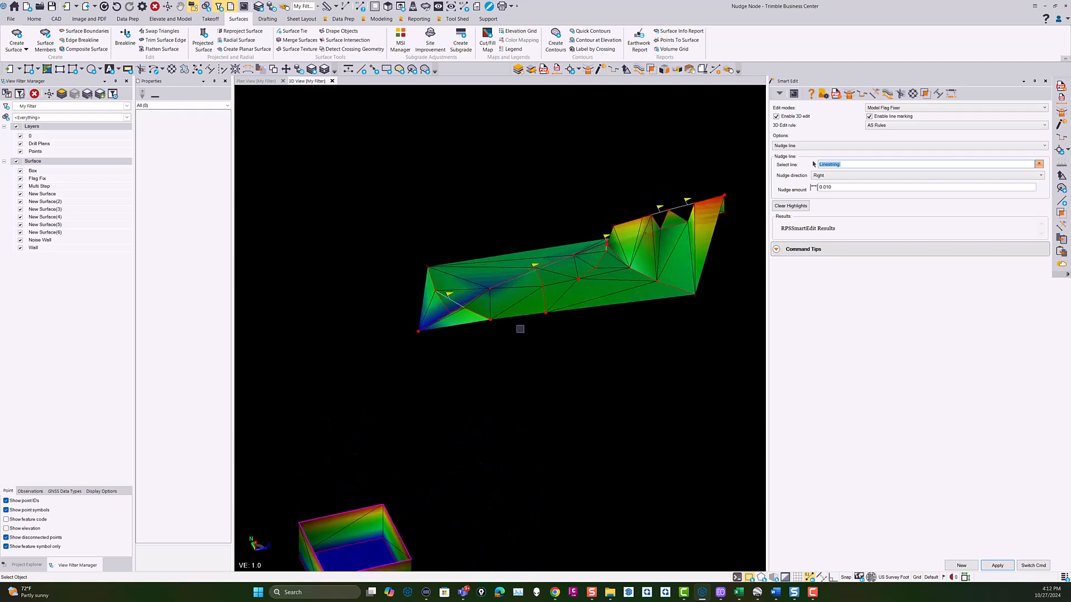
click(255, 81)
scroll(546, 282, up, 3)
middle_drag(543, 282, 632, 302)
middle_drag(423, 284, 456, 263)
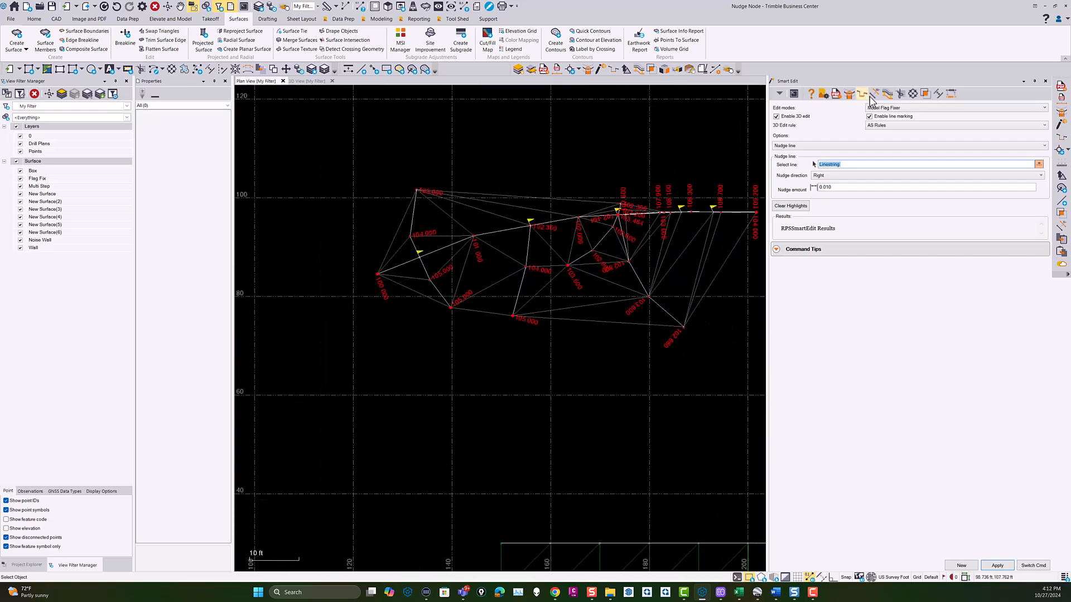
click(834, 146)
click(795, 154)
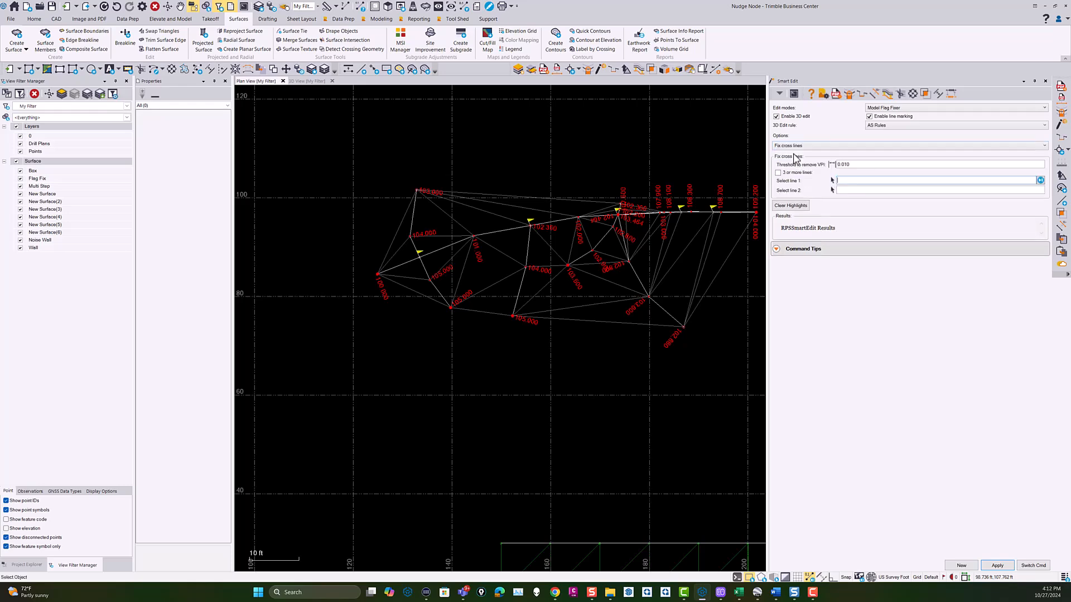
Step: Fix the westernmost flagged crossing between the long linestring and the line crossing it, using the mean Z of 102.459 ft
scroll(413, 263, up, 2)
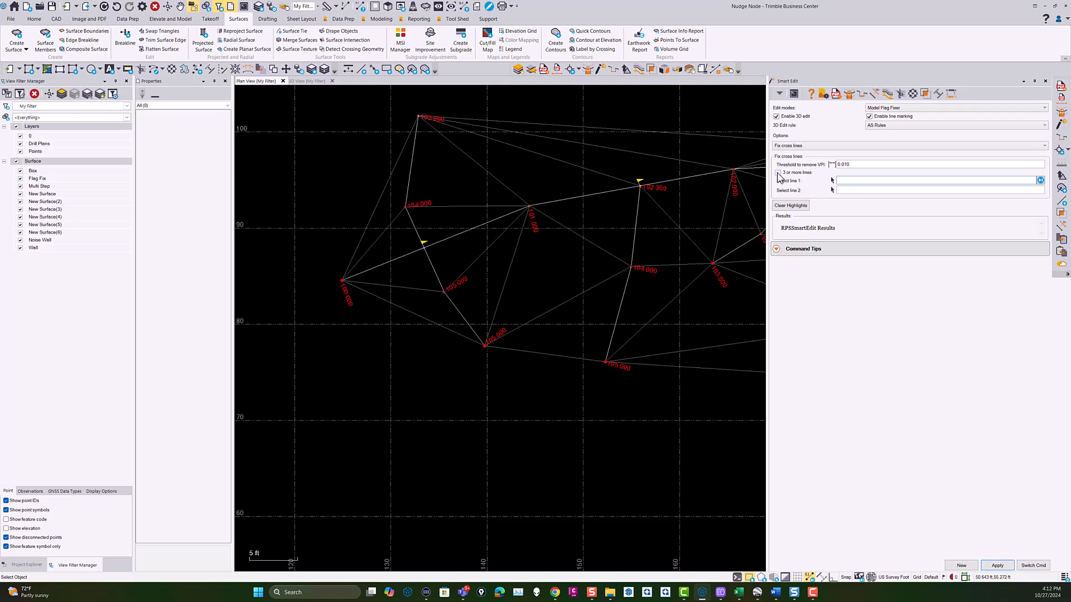
middle_drag(656, 226, 507, 243)
middle_drag(550, 277, 662, 259)
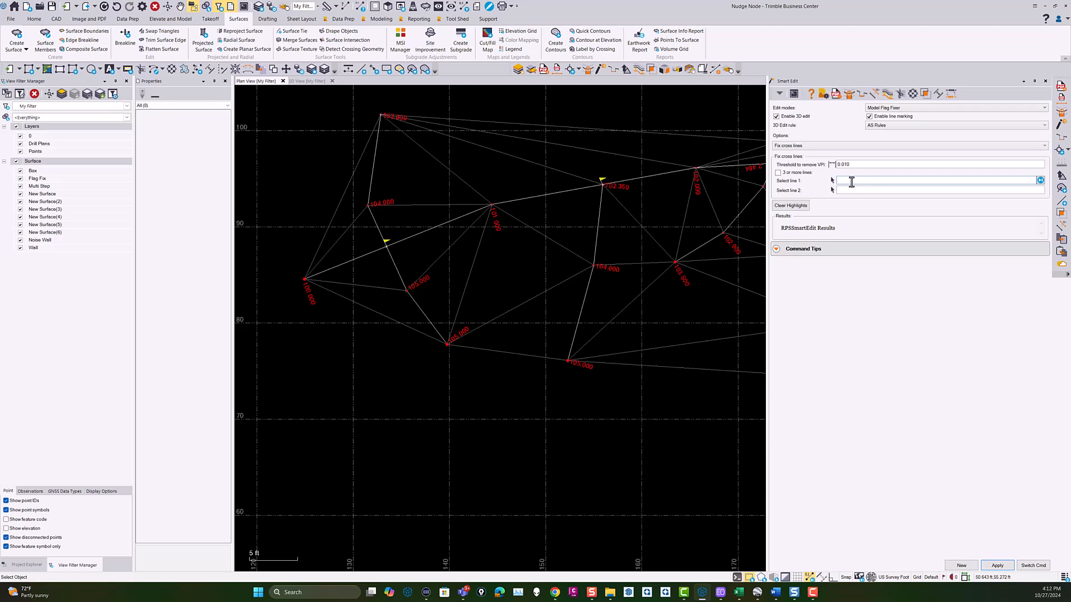
click(395, 264)
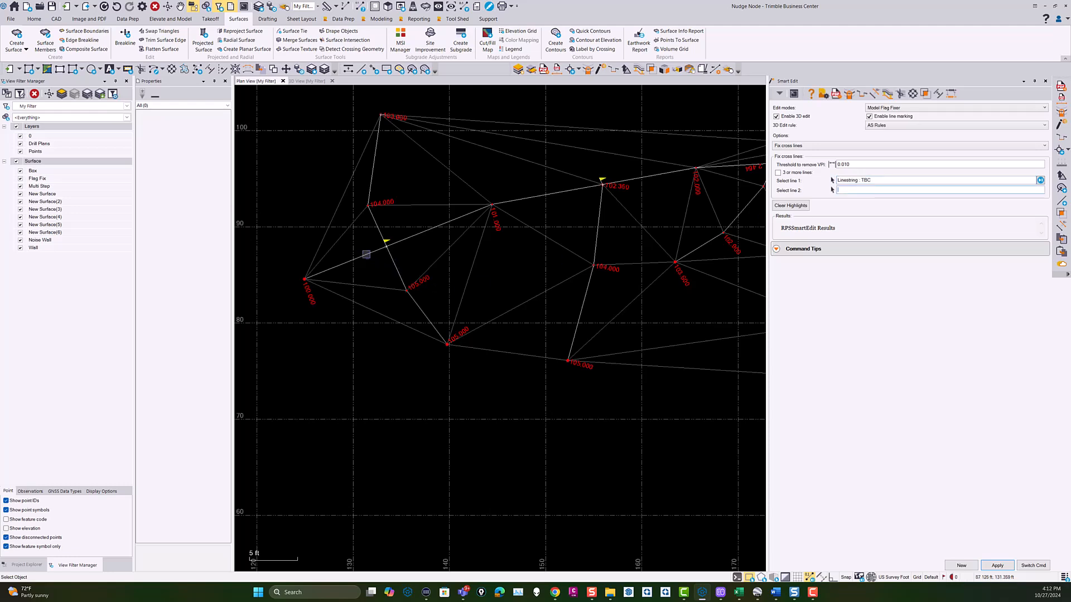
click(366, 253)
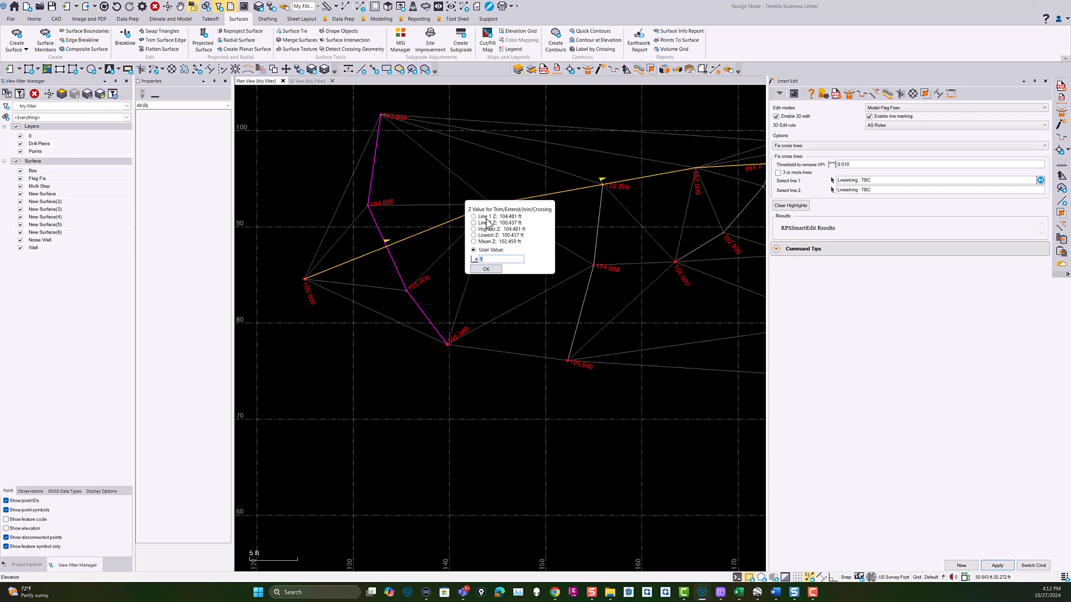
double_click(486, 259)
click(488, 270)
Step: Examine the repaired crossing in the 3D View and bring the next flagged crossing along the long linestring into view
scroll(389, 247, up, 4)
middle_drag(395, 256, 423, 286)
click(307, 83)
middle_drag(354, 149, 549, 348)
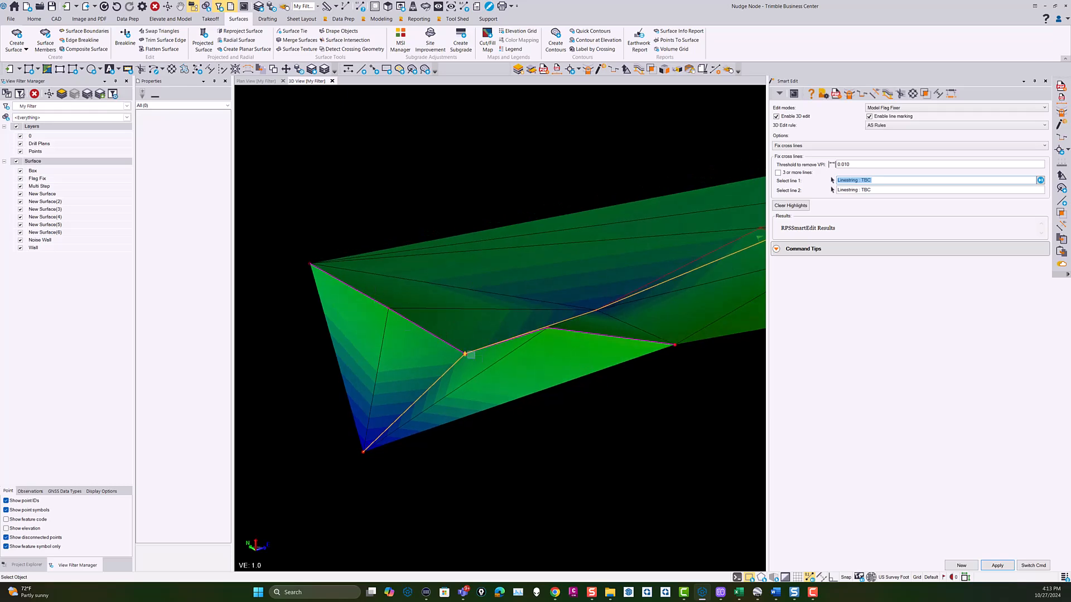
middle_drag(471, 340, 517, 385)
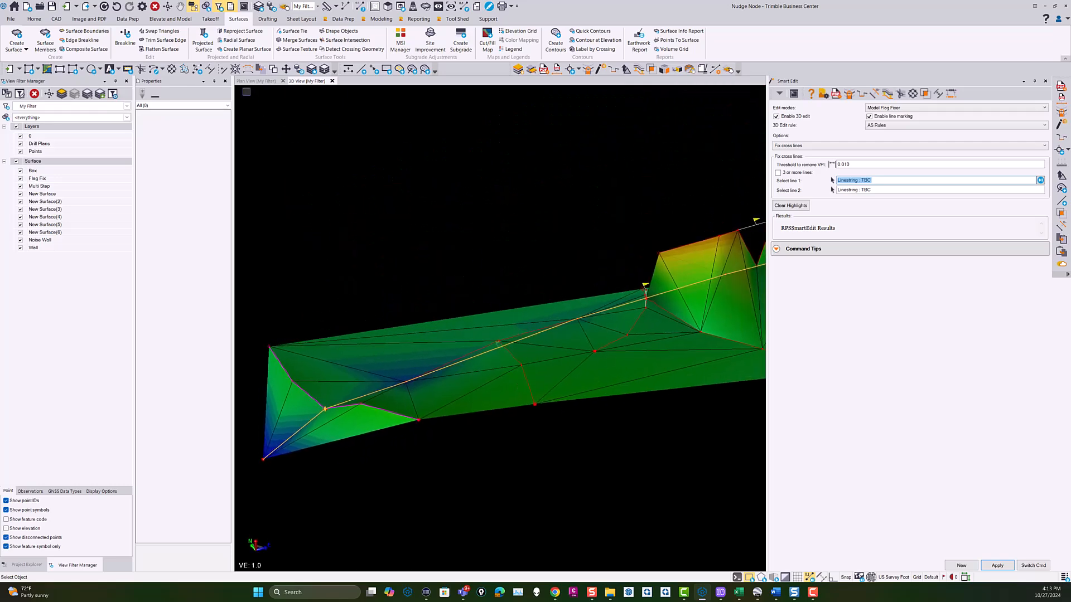
scroll(489, 349, up, 10)
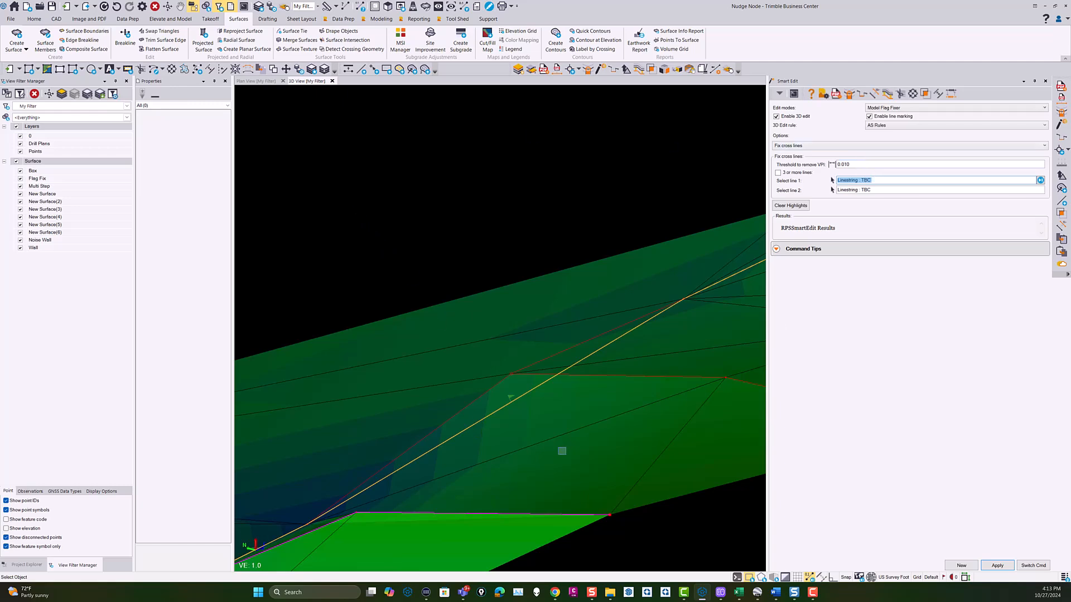
Step: Try to fix the crossing of the long linestring and the end of the short branch line with the mean Z of 101.951 ft
click(488, 393)
click(526, 392)
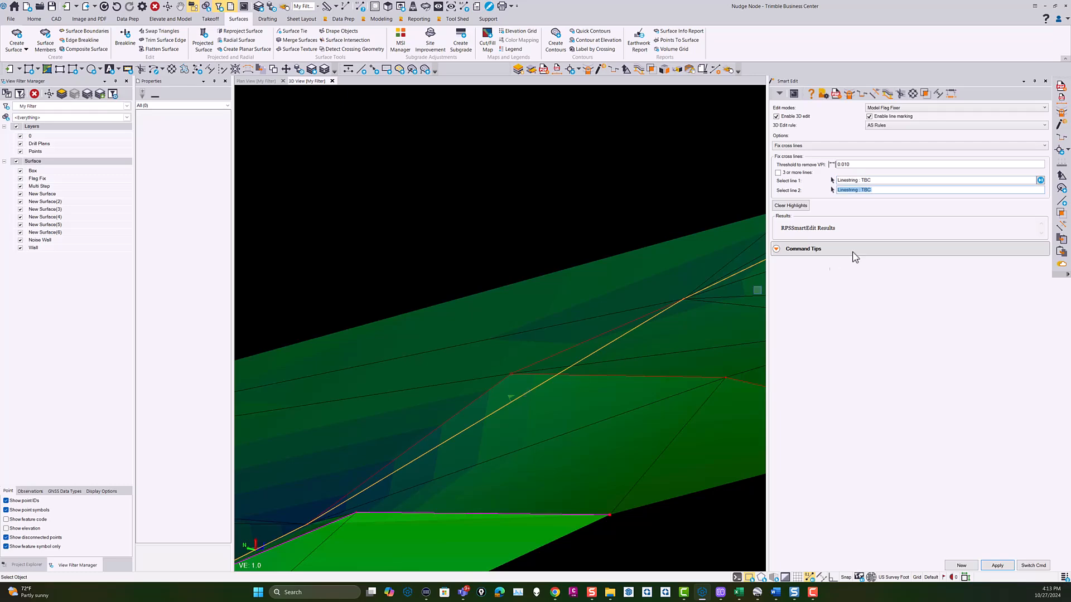
scroll(562, 394, up, 3)
middle_drag(560, 433, 552, 411)
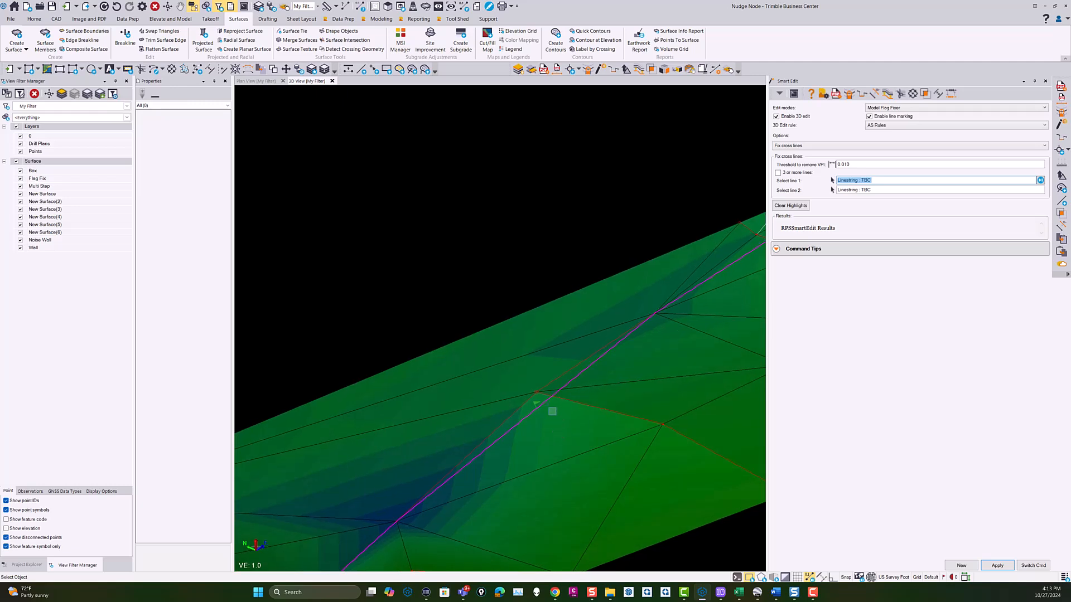
click(881, 183)
click(521, 418)
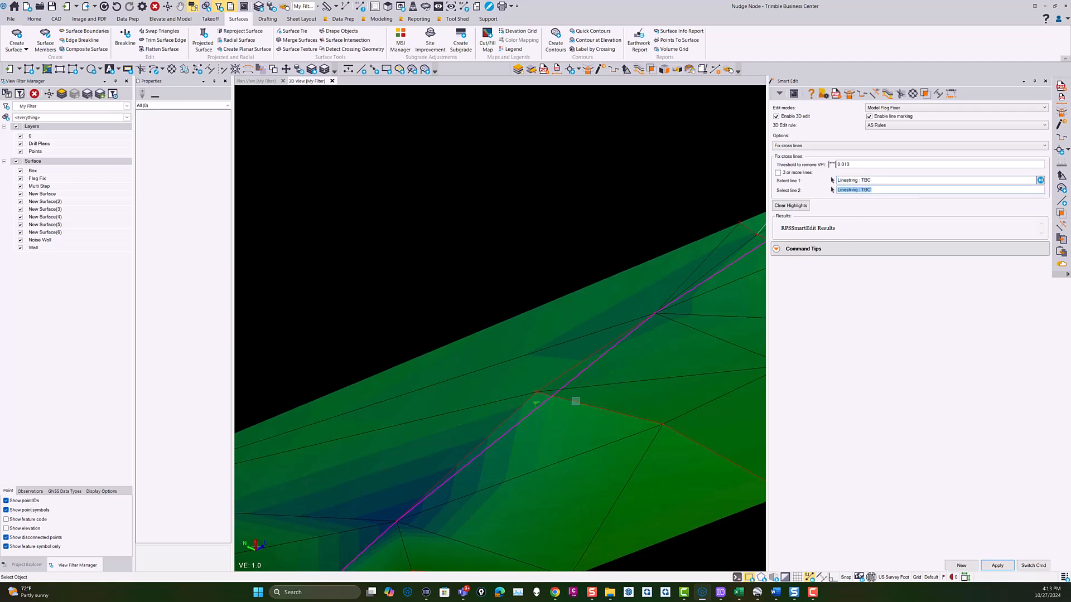
click(575, 402)
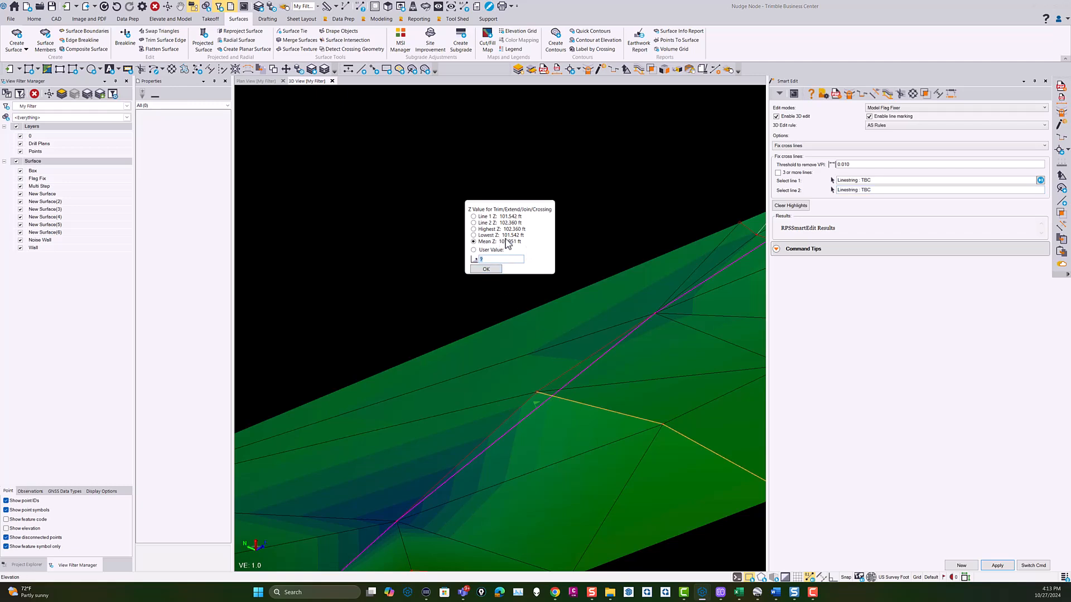
click(486, 269)
Step: Fix the crossing of the long linestring and the short branch line using the Line 1 Z of 101.542 ft
click(877, 181)
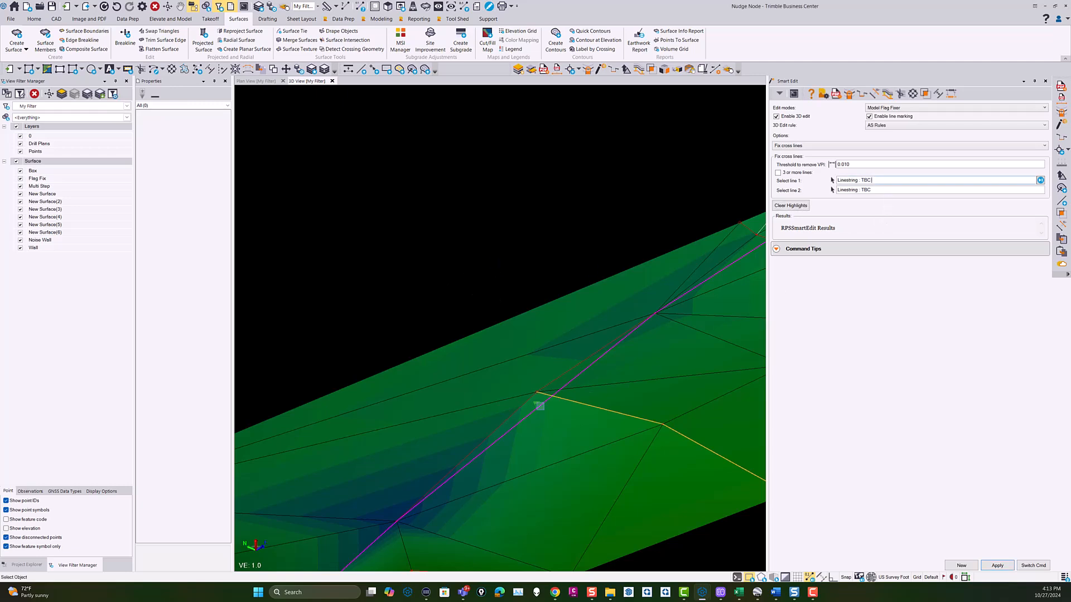
click(525, 414)
click(573, 402)
click(474, 217)
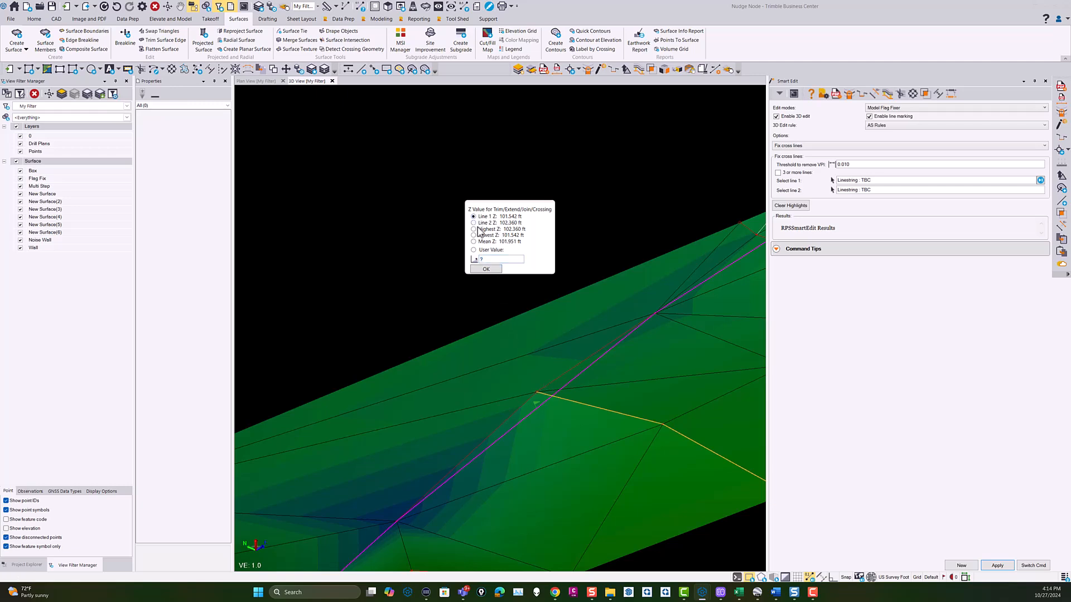
click(490, 272)
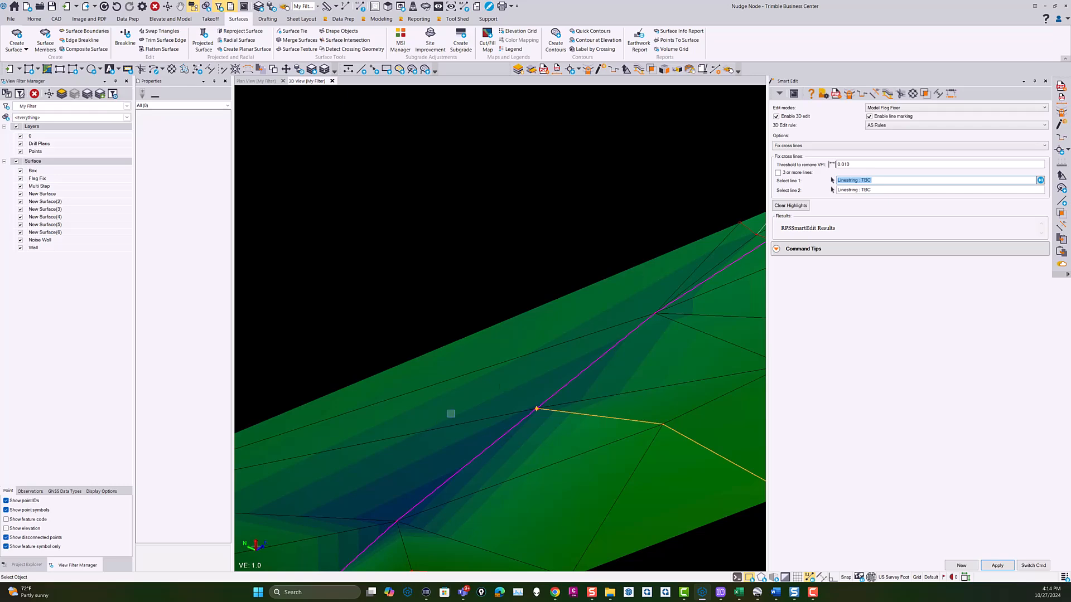
Step: Show the flagged crossing where several lines meet in the Plan View and enable the 3 or more lines option
scroll(554, 417, down, 2)
middle_drag(727, 304, 598, 387)
scroll(569, 399, up, 2)
mouse_move(568, 399)
right_down()
mouse_move(571, 427)
mouse_move(575, 404)
right_up()
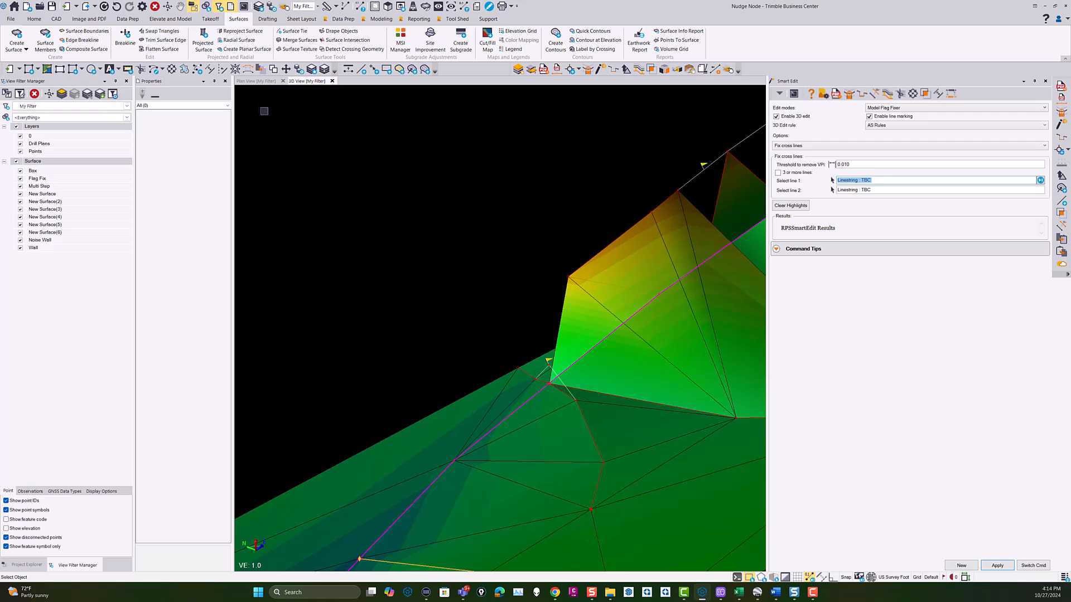
click(254, 81)
scroll(500, 258, down, 4)
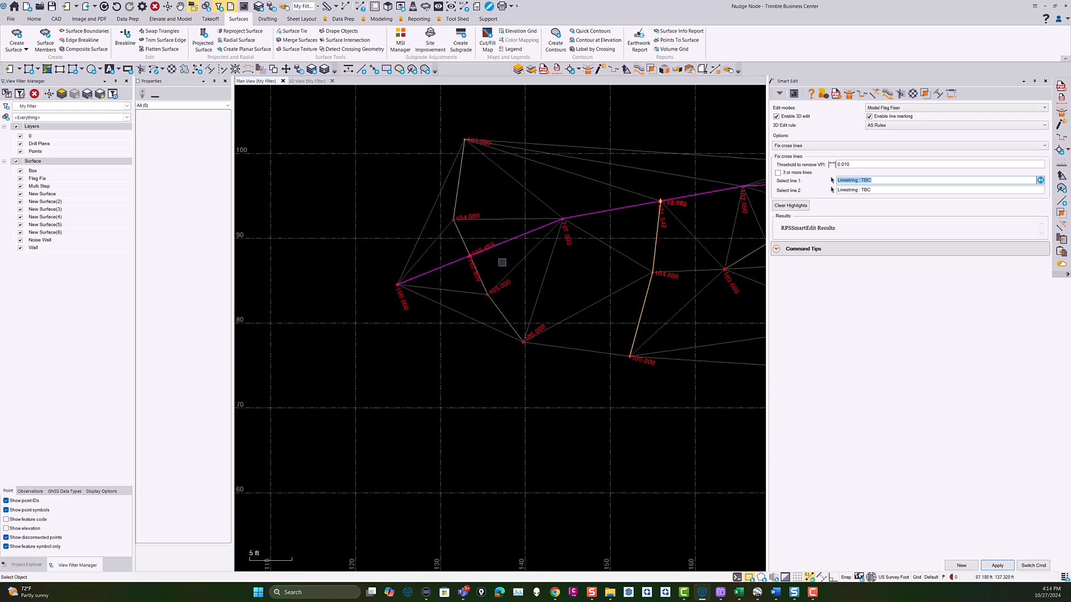
scroll(567, 274, up, 5)
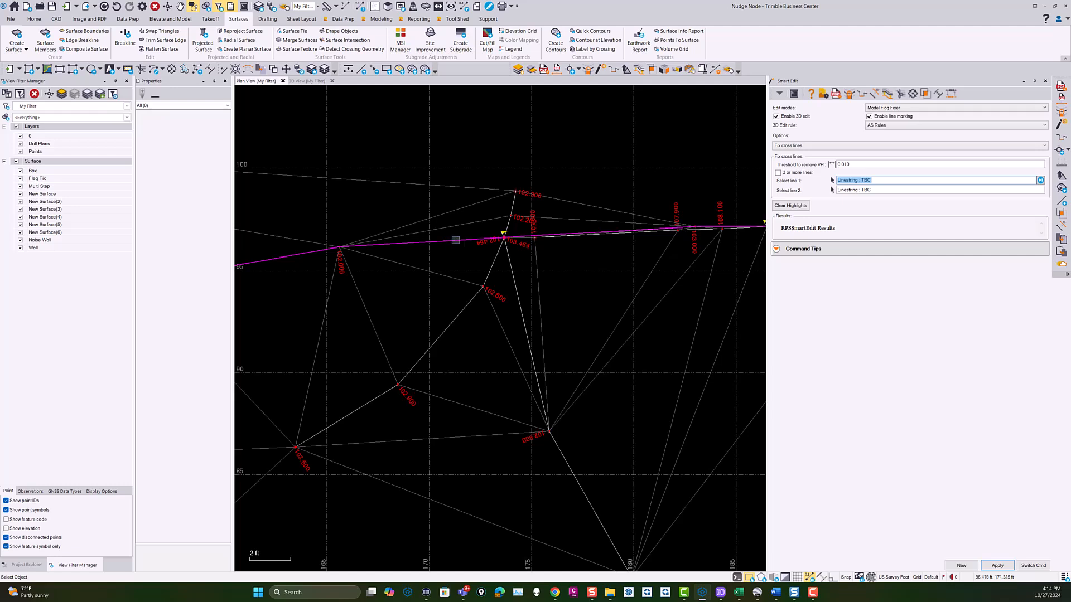
click(779, 173)
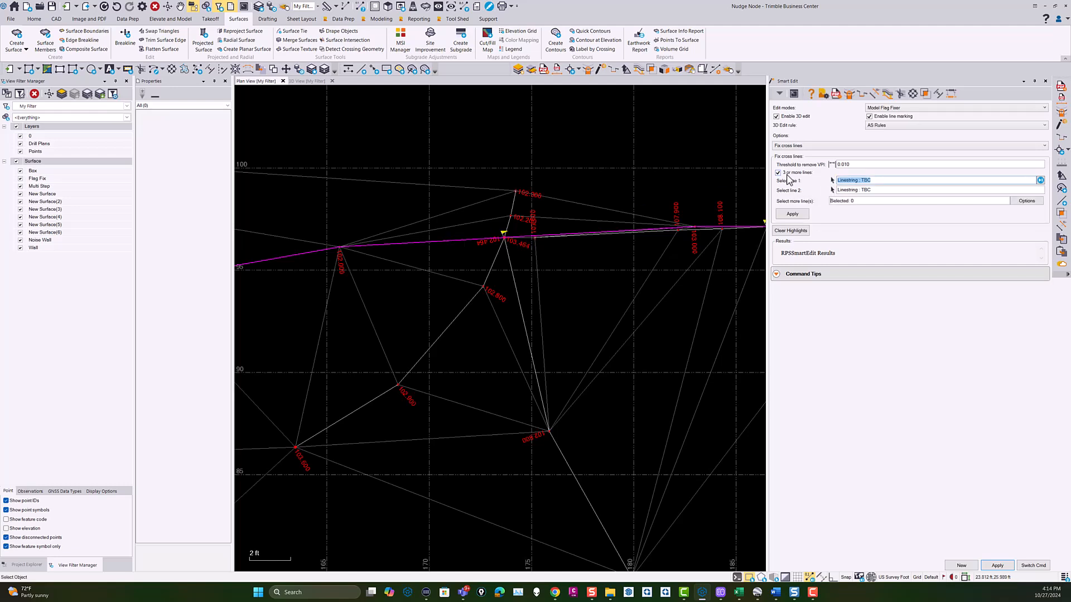
Step: Fix the multi-line crossing with the Line 1 Z of 102.464 ft, adding the branch linestring to the southwest as the third line
click(877, 189)
click(510, 269)
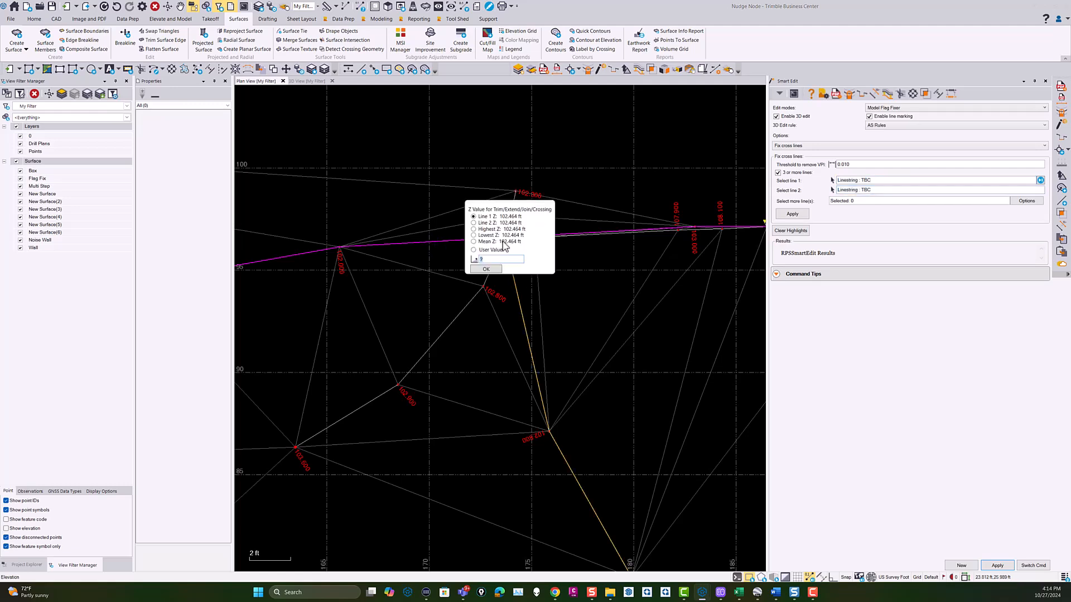
click(487, 269)
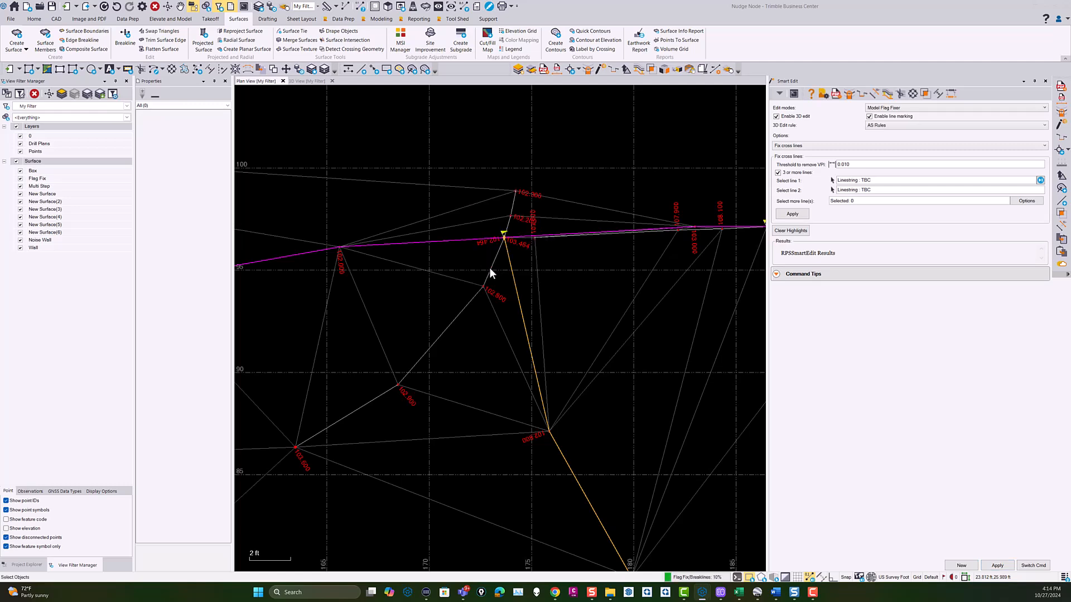
click(490, 266)
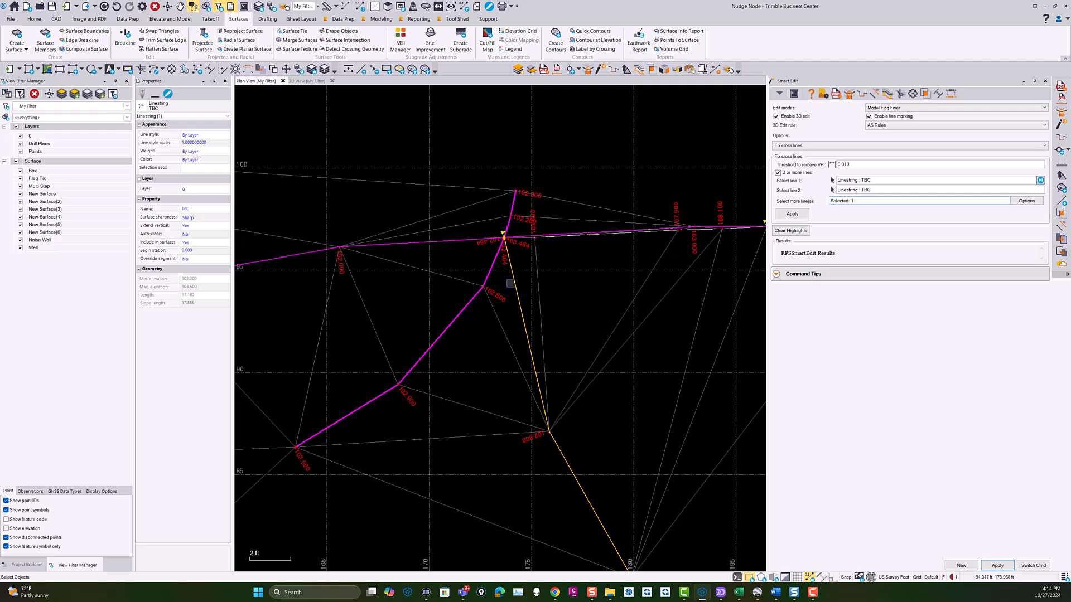
key(Return)
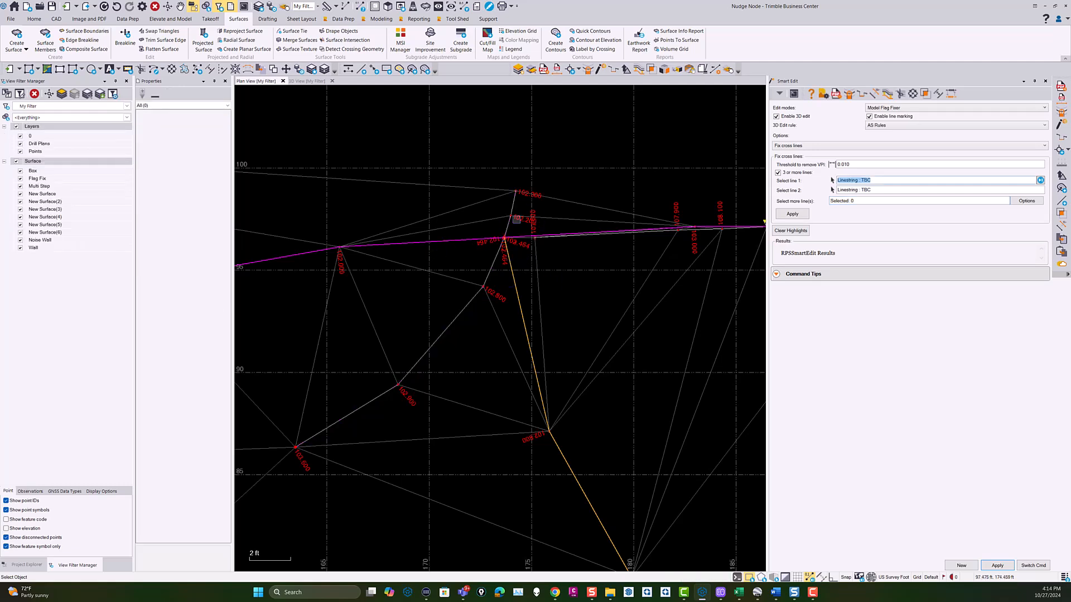
Step: Show the remaining flags along the wall edge in the 3D View and switch the flag fixer to Move nodes on line
click(306, 81)
scroll(608, 337, down, 6)
right_drag(598, 342, 518, 241)
scroll(594, 355, up, 3)
scroll(604, 374, up, 5)
scroll(614, 258, up, 4)
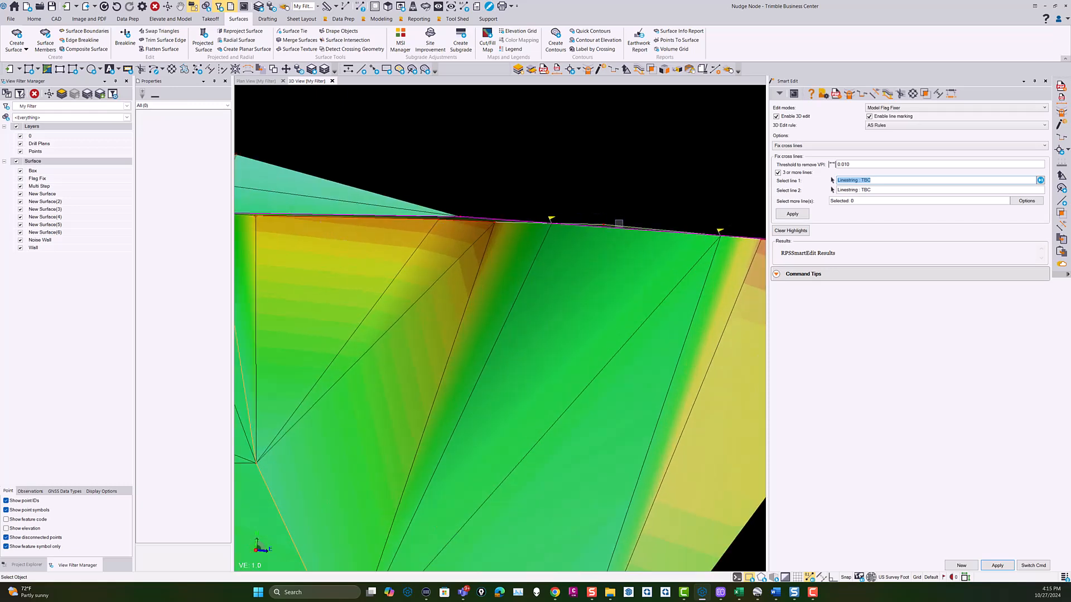
click(817, 146)
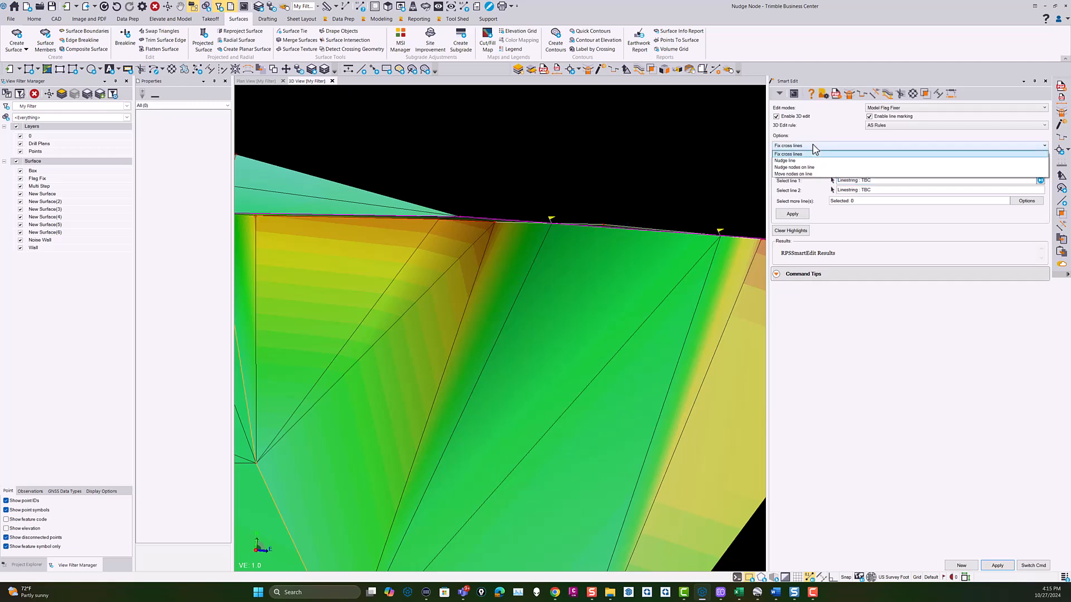
click(796, 174)
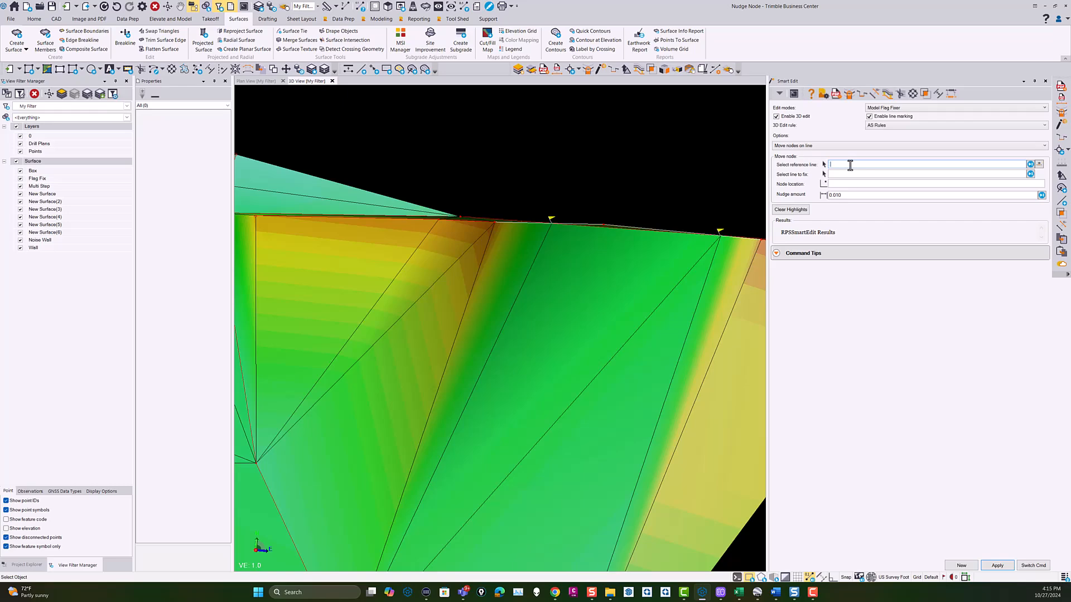
Step: In the Plan View, move the kinked line's node between the two flags relative to the straight reference line, with a nudge amount of 0.100
click(255, 81)
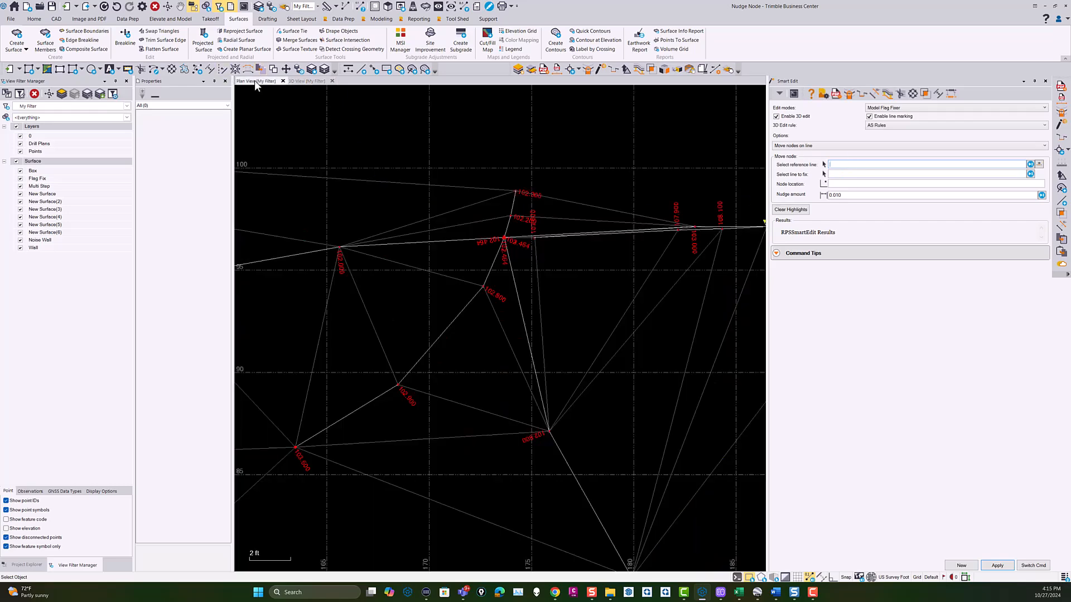
scroll(610, 241, down, 5)
scroll(543, 224, up, 10)
click(483, 235)
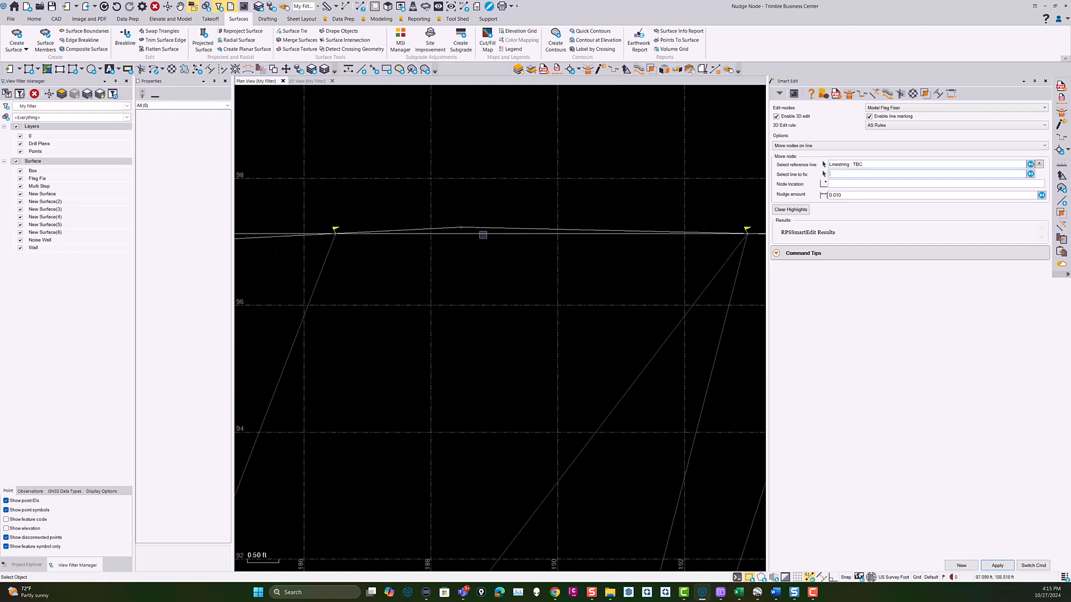
click(489, 227)
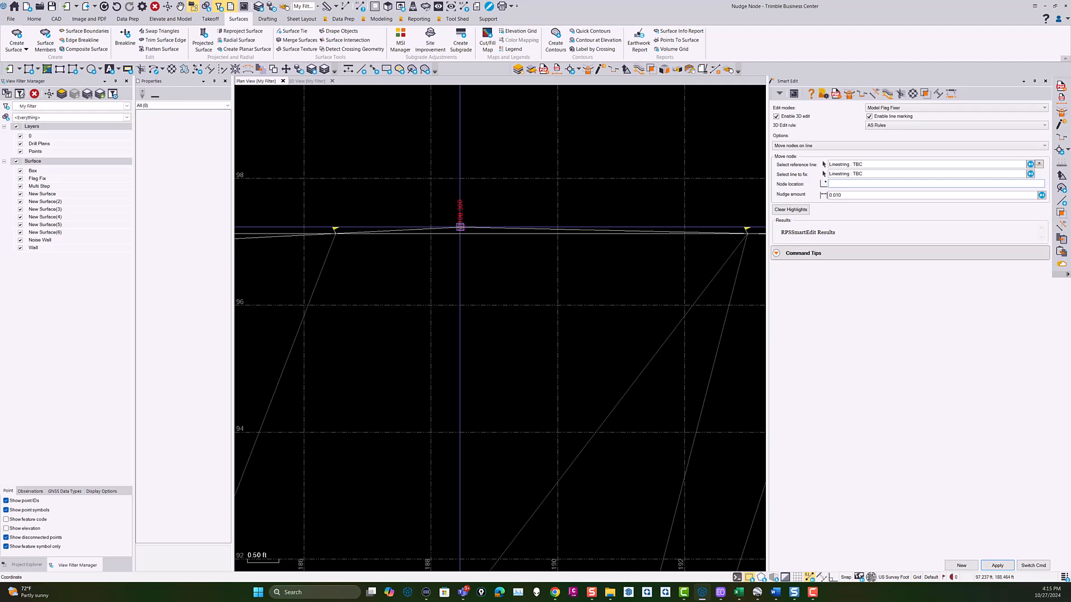
click(460, 227)
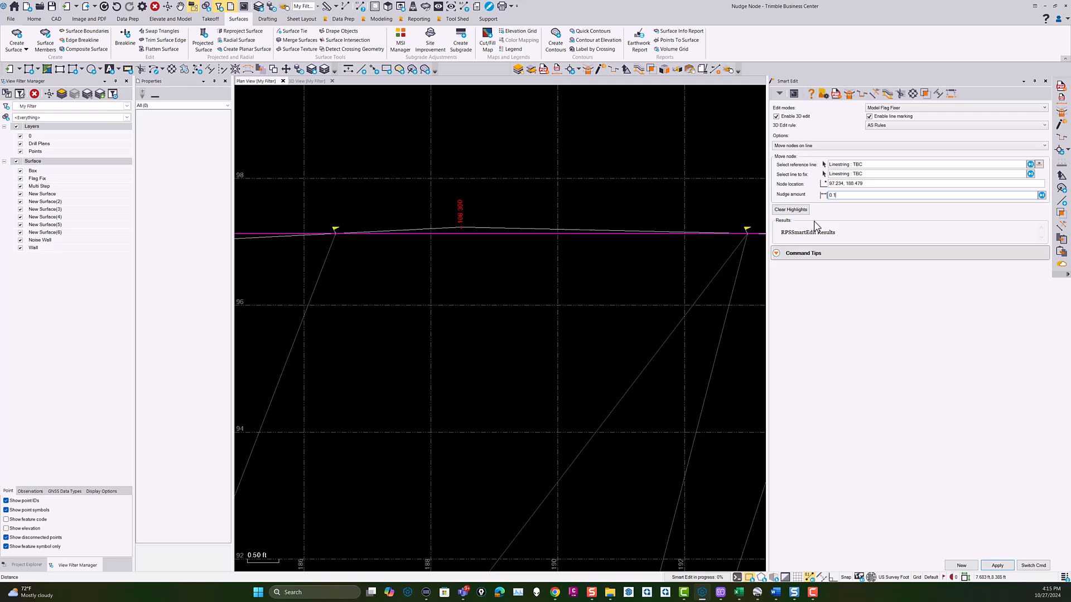
key(Return)
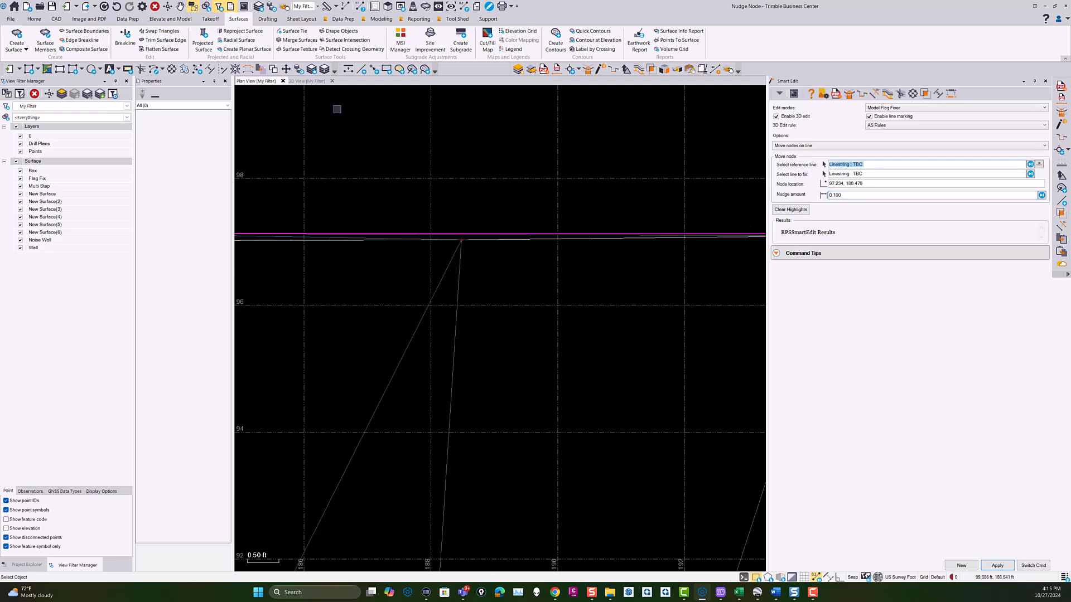
Step: Inspect the wall edge and adjoining terrain surface in the 3D View after the node move
click(307, 81)
scroll(571, 316, down, 10)
middle_drag(571, 317, 754, 256)
scroll(528, 392, up, 6)
mouse_move(595, 346)
right_down()
mouse_move(634, 325)
mouse_move(608, 341)
right_up()
middle_drag(557, 339, 340, 351)
middle_drag(342, 267, 564, 263)
mouse_move(582, 294)
right_down()
mouse_move(569, 303)
mouse_move(449, 259)
right_up()
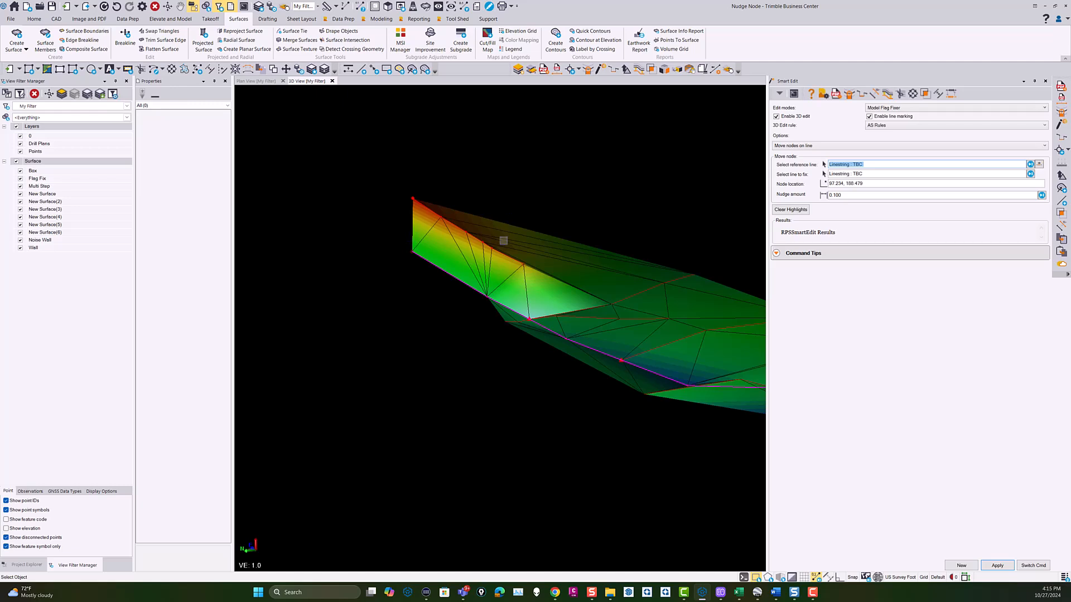
Step: Redo the node move and check the whole terrain surface for model flags from several angles
scroll(506, 281, down, 6)
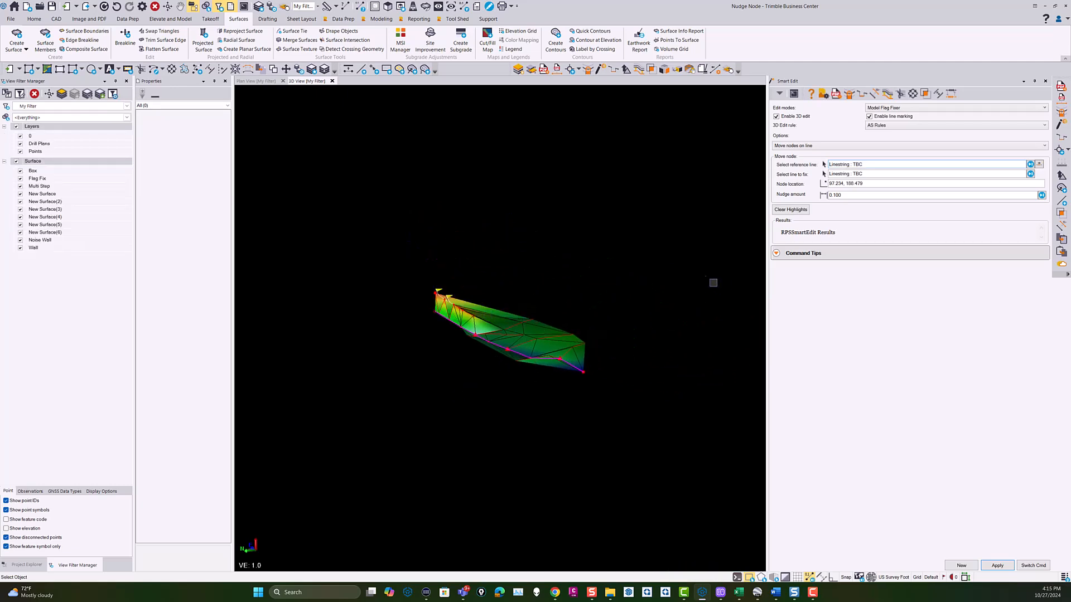
click(117, 7)
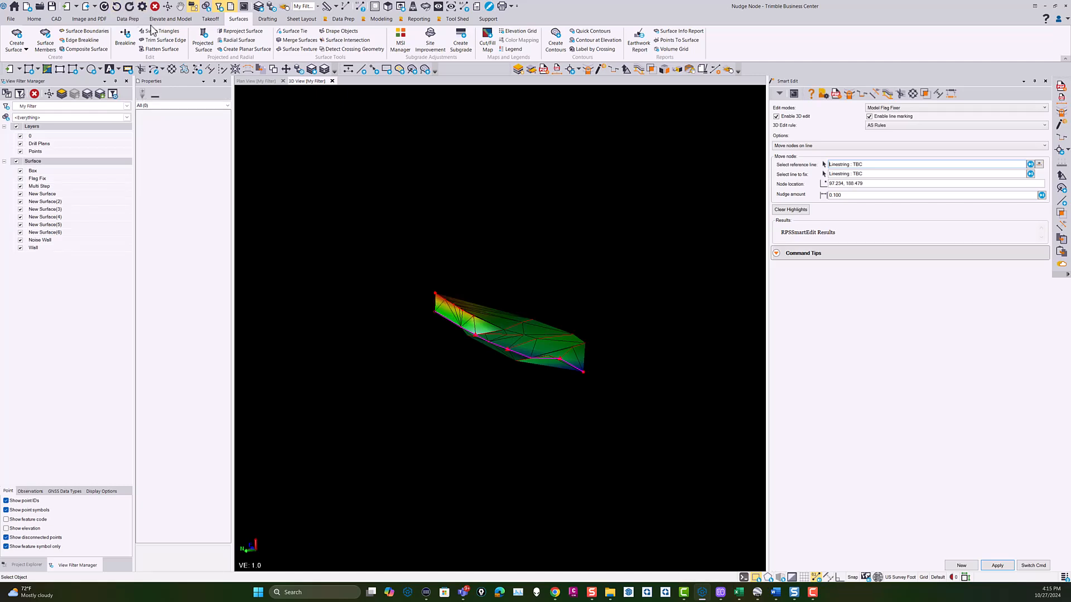
scroll(496, 356, up, 3)
mouse_move(581, 377)
right_down()
mouse_move(534, 383)
mouse_move(568, 366)
right_up()
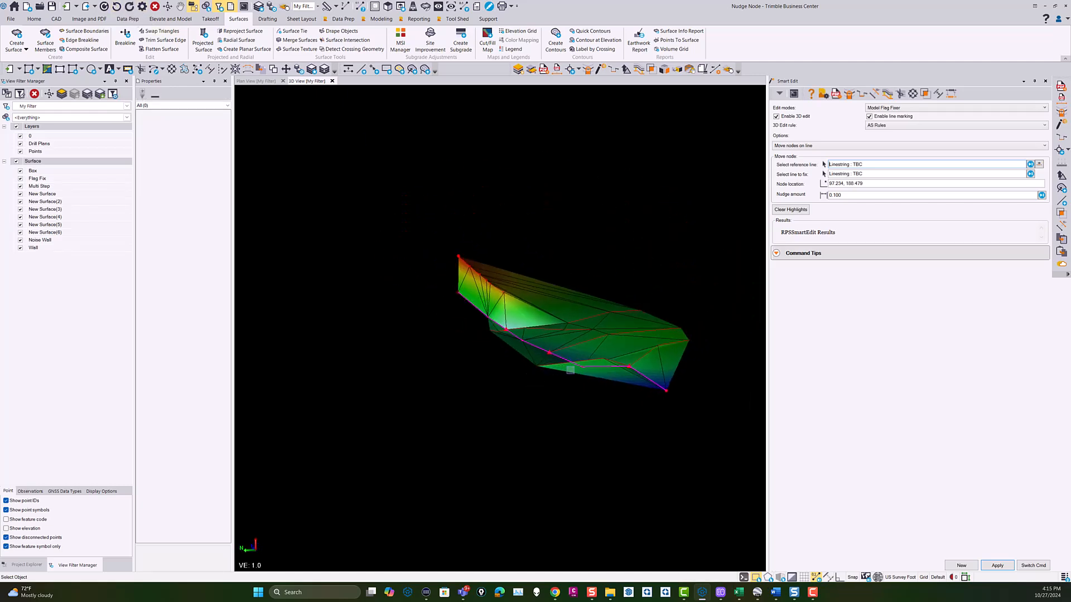
middle_drag(594, 359, 478, 358)
mouse_move(478, 358)
right_down()
mouse_move(470, 375)
mouse_move(487, 376)
right_up()
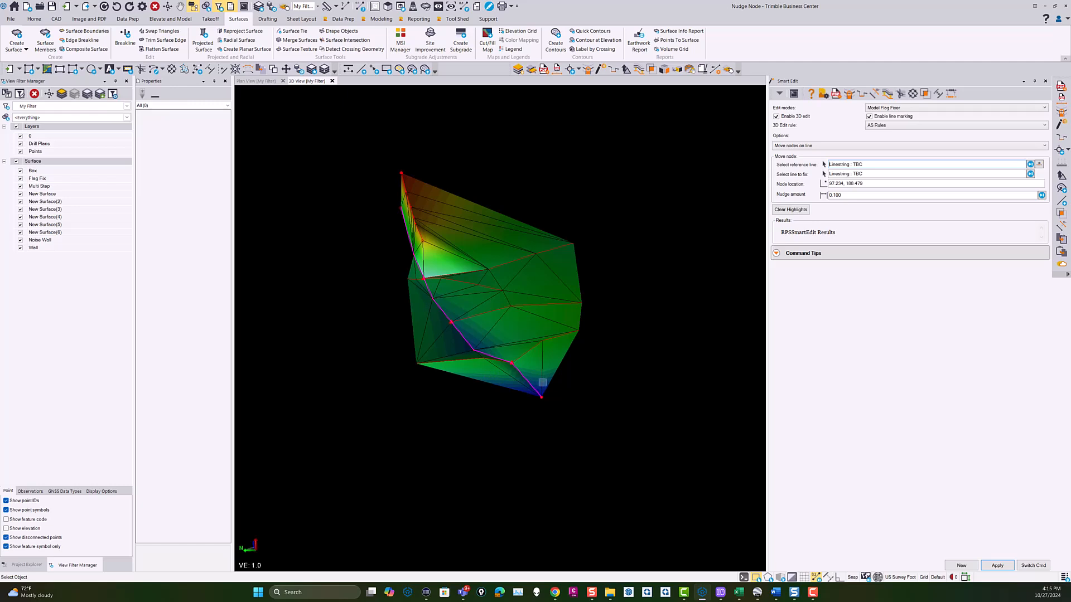
mouse_move(512, 333)
right_down()
mouse_move(518, 316)
mouse_move(557, 335)
mouse_move(524, 333)
right_up()
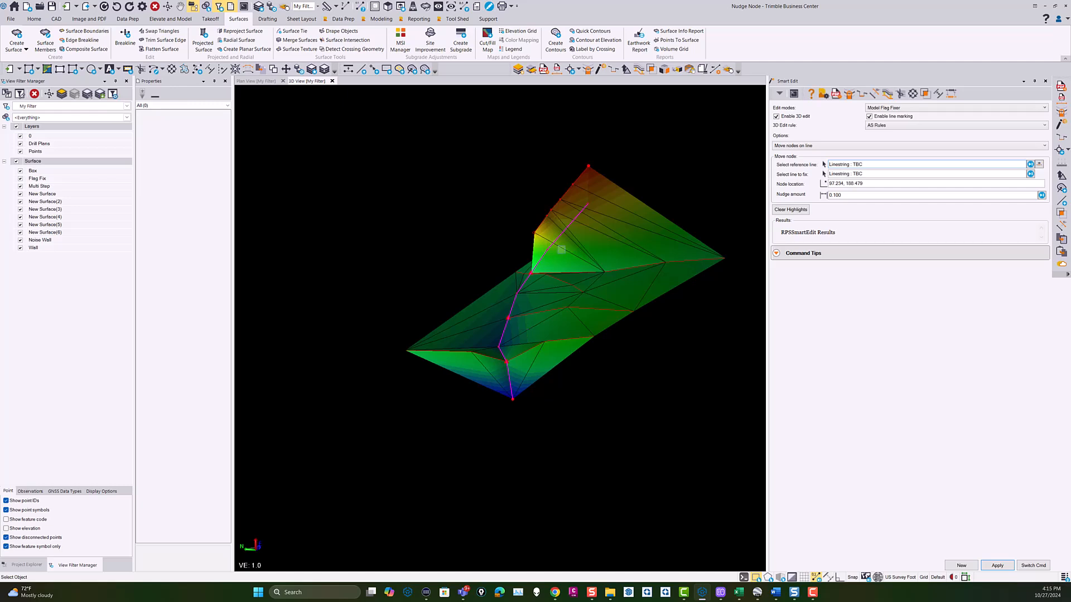
right_drag(540, 258, 468, 249)
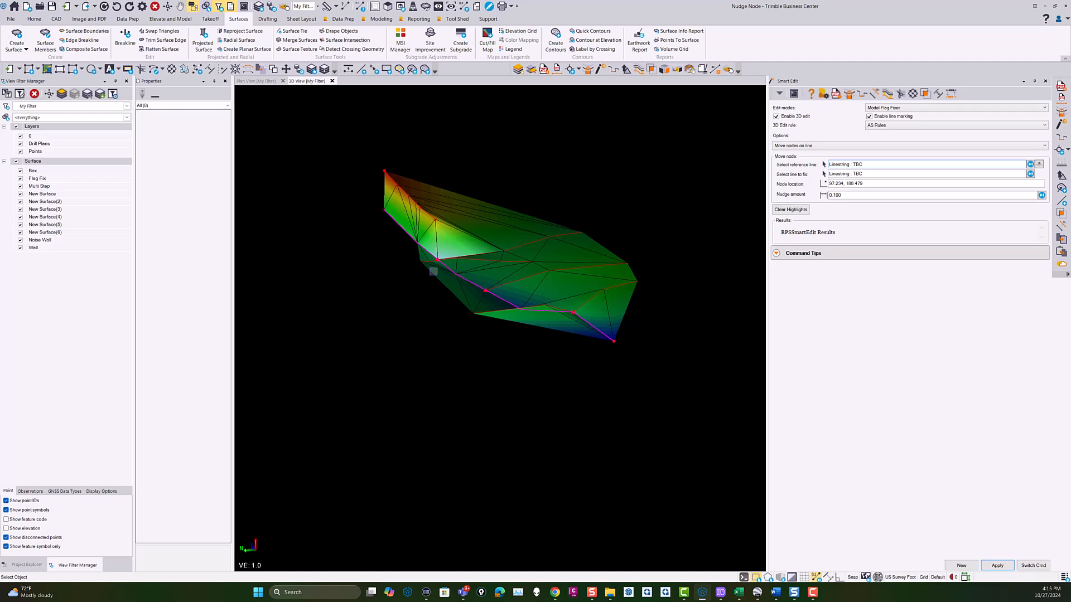